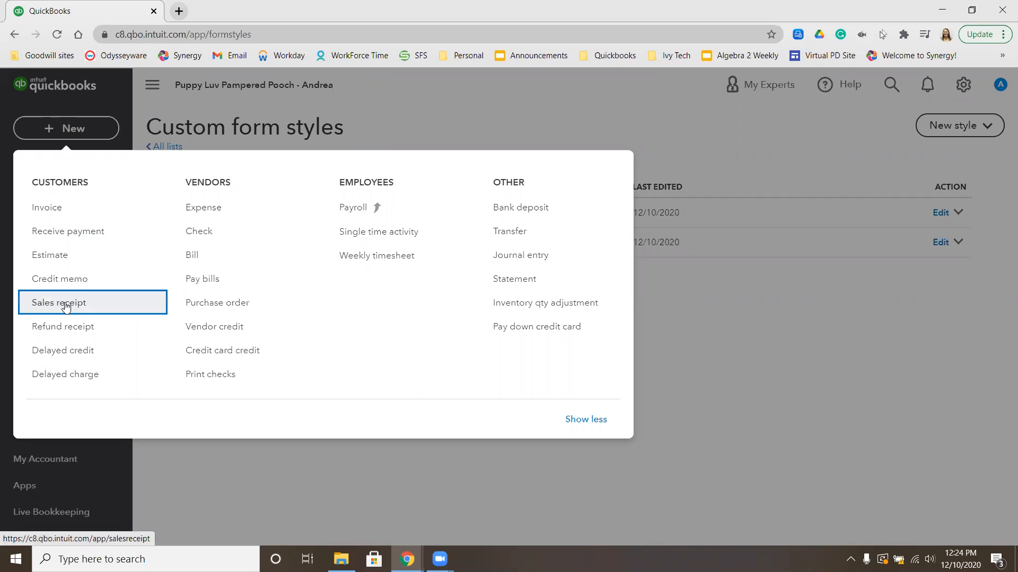
Open a new blank sales receipt, numbered 1001, from the + New menu
{"action": "left_click", "coordinate": [66, 305]}
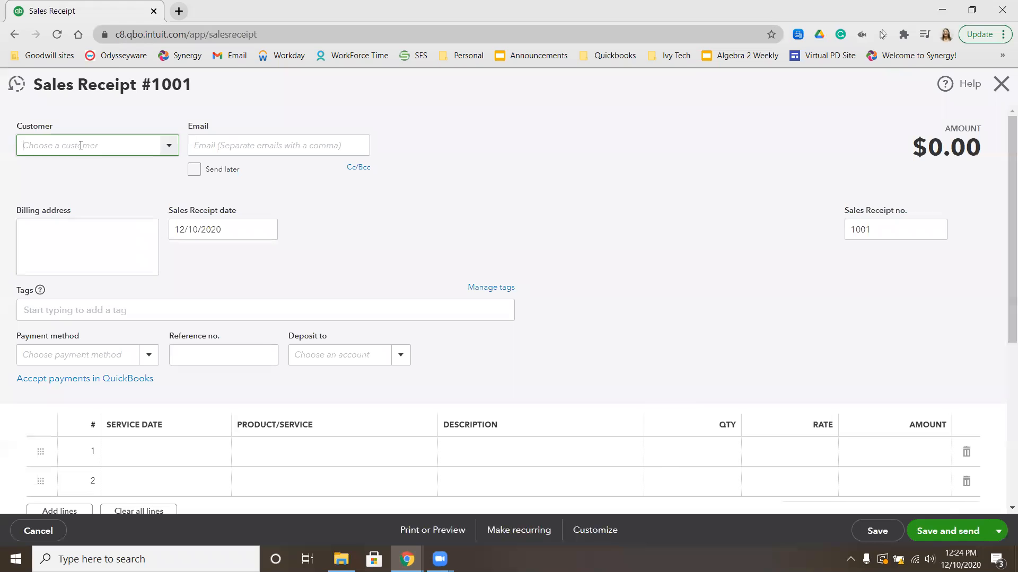
Replace the autocompleted Customer entry with the new customer's name and open its full details form
{"action": "type", "text": "jas"}
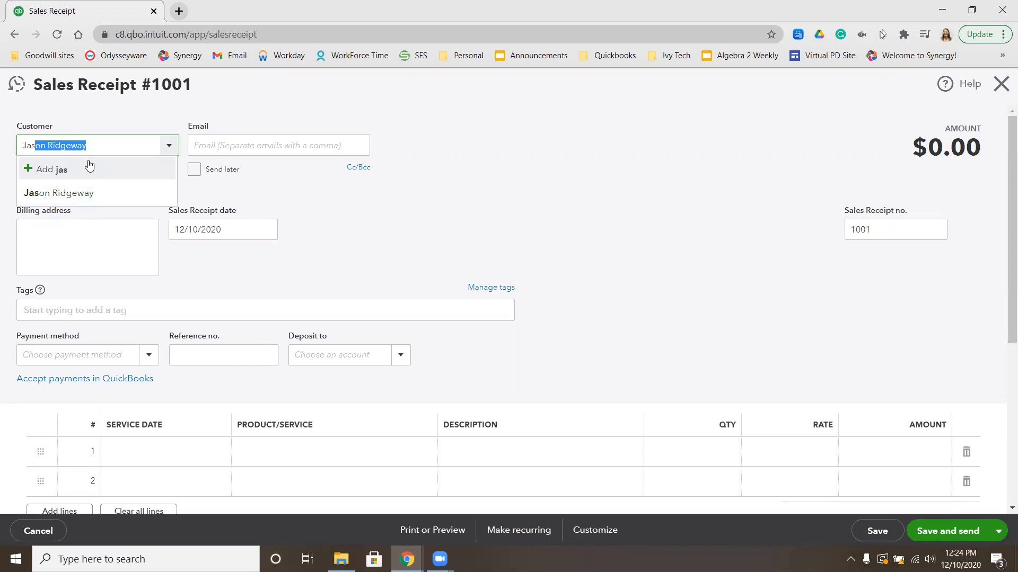
{"action": "triple_click", "coordinate": [113, 146]}
{"action": "key", "text": "BackSpace"}
{"action": "type", "text": "Butch"}
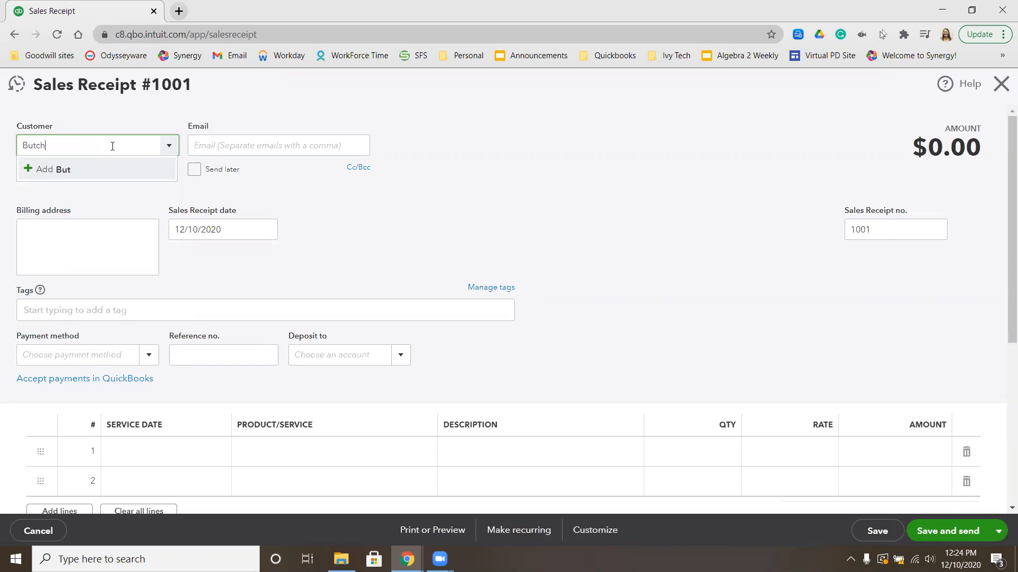
{"action": "left_click", "coordinate": [42, 171]}
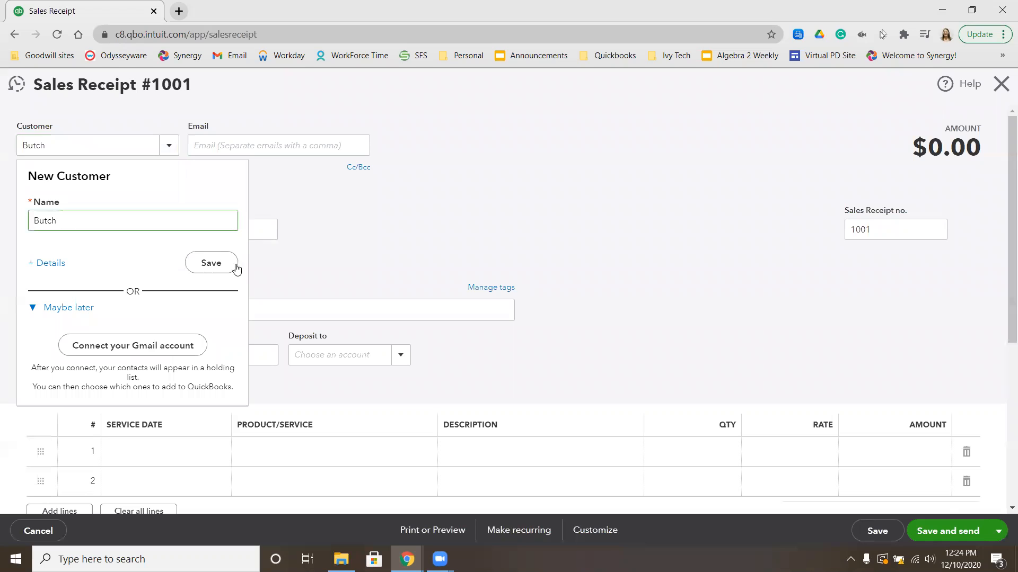
{"action": "left_click", "coordinate": [48, 264]}
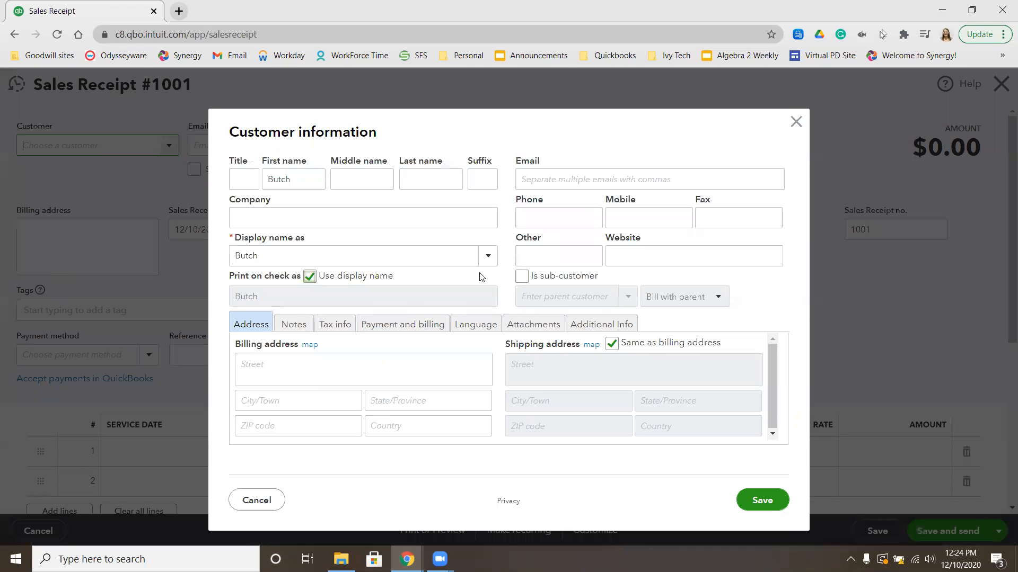
Mark the new customer as a sub-customer and clear its Print on check as name
{"action": "left_click", "coordinate": [523, 277]}
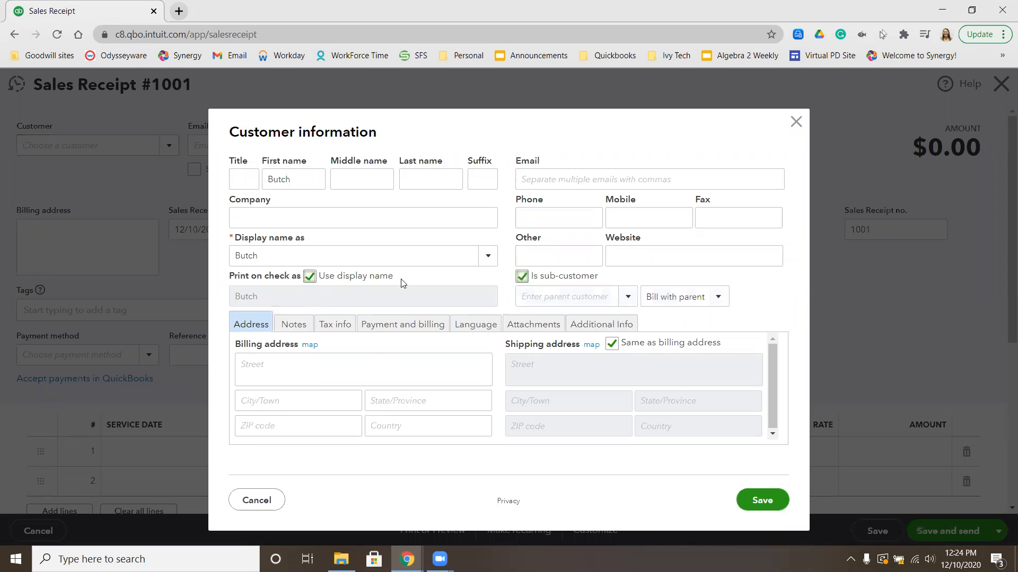
{"action": "left_click", "coordinate": [311, 277]}
{"action": "left_click", "coordinate": [302, 292]}
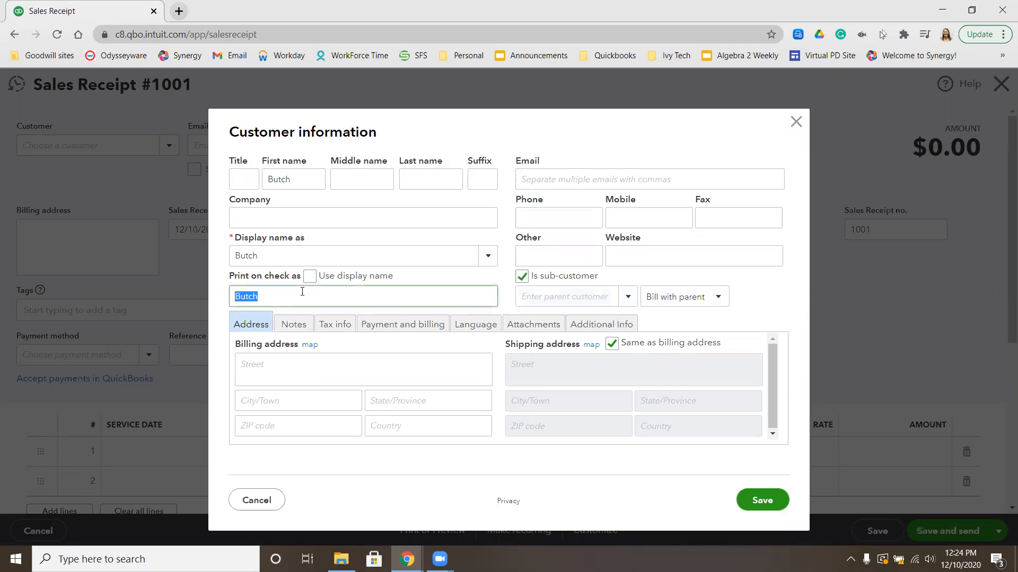
{"action": "key", "text": "BackSpace"}
{"action": "left_click", "coordinate": [419, 281]}
{"action": "left_click", "coordinate": [311, 278]}
{"action": "left_click", "coordinate": [310, 291]}
{"action": "key", "text": "BackSpace"}
{"action": "left_click", "coordinate": [571, 130]}
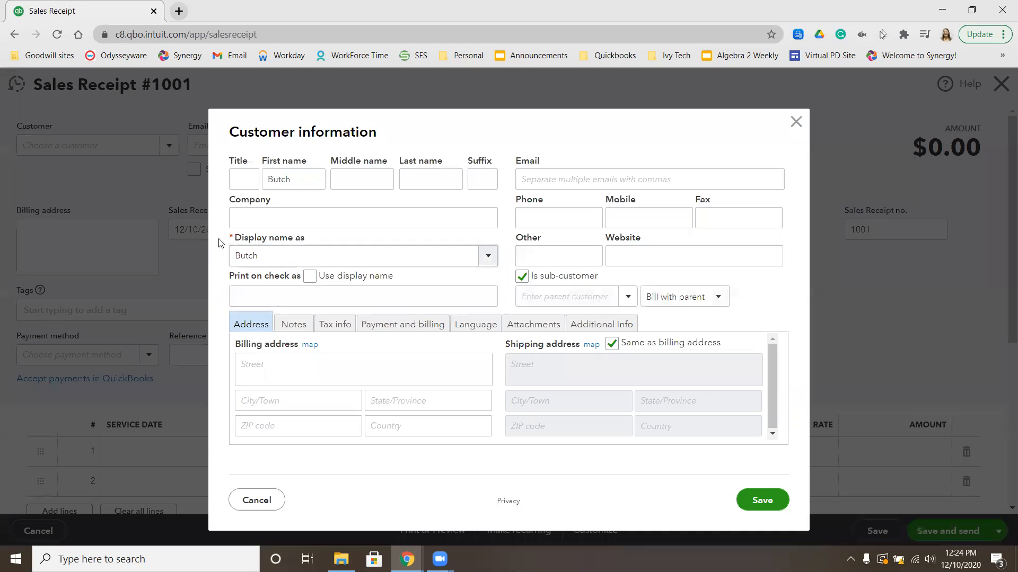
{"action": "left_click", "coordinate": [310, 277]}
{"action": "left_click", "coordinate": [326, 280]}
Choose the existing parent customer and save the new sub-customer
{"action": "left_click", "coordinate": [546, 298]}
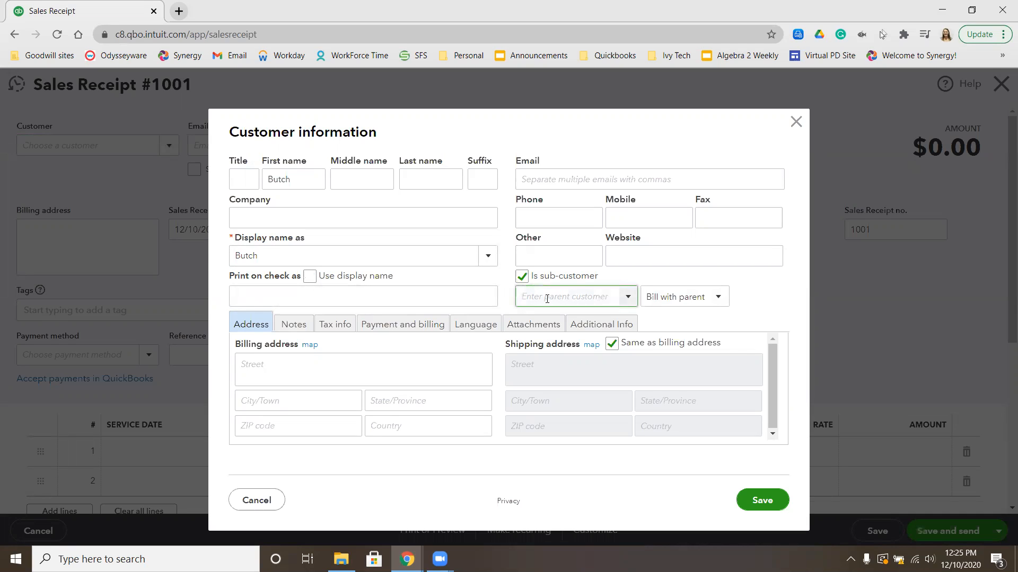
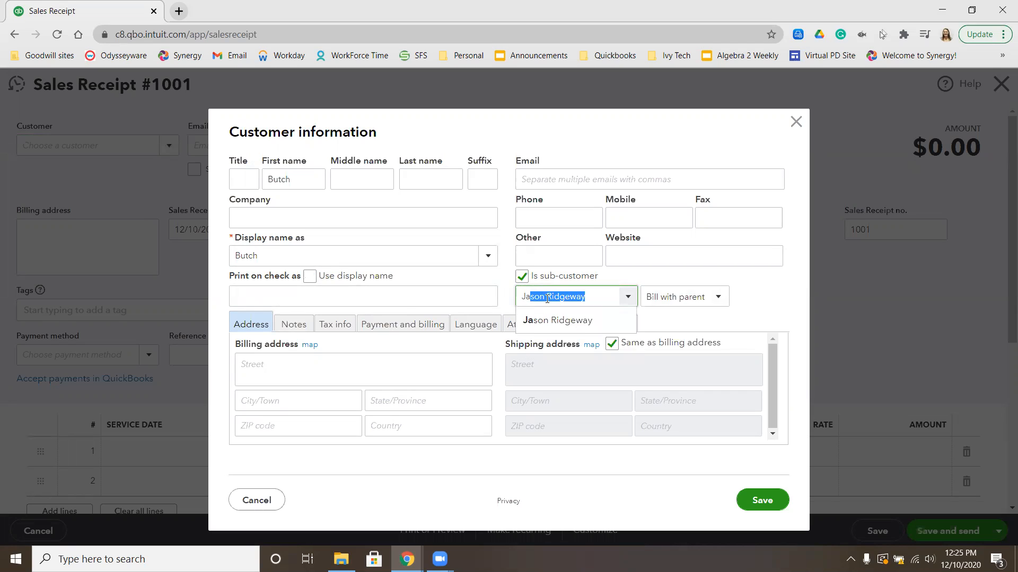
{"action": "left_click", "coordinate": [573, 320]}
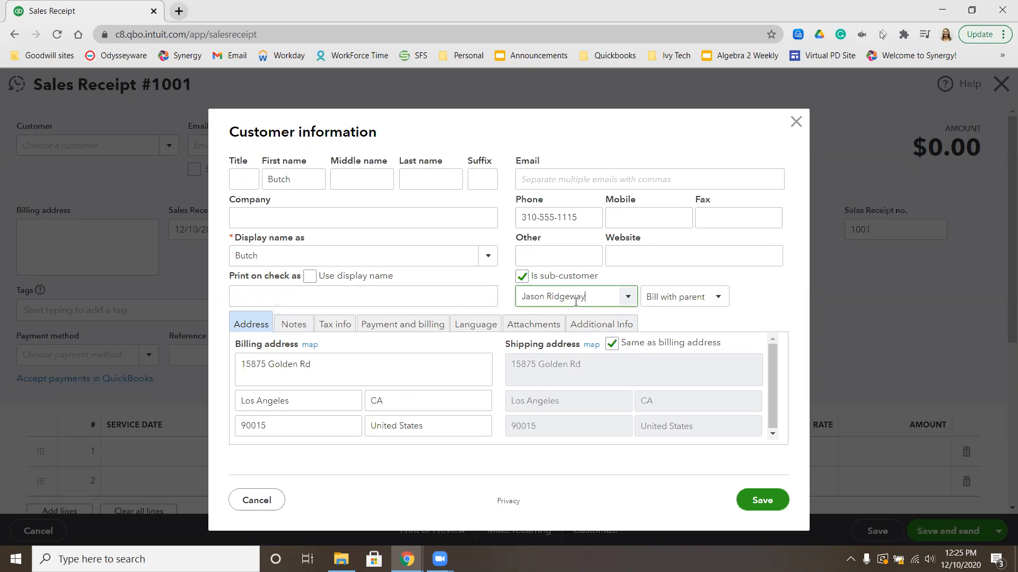
{"action": "left_click", "coordinate": [770, 504]}
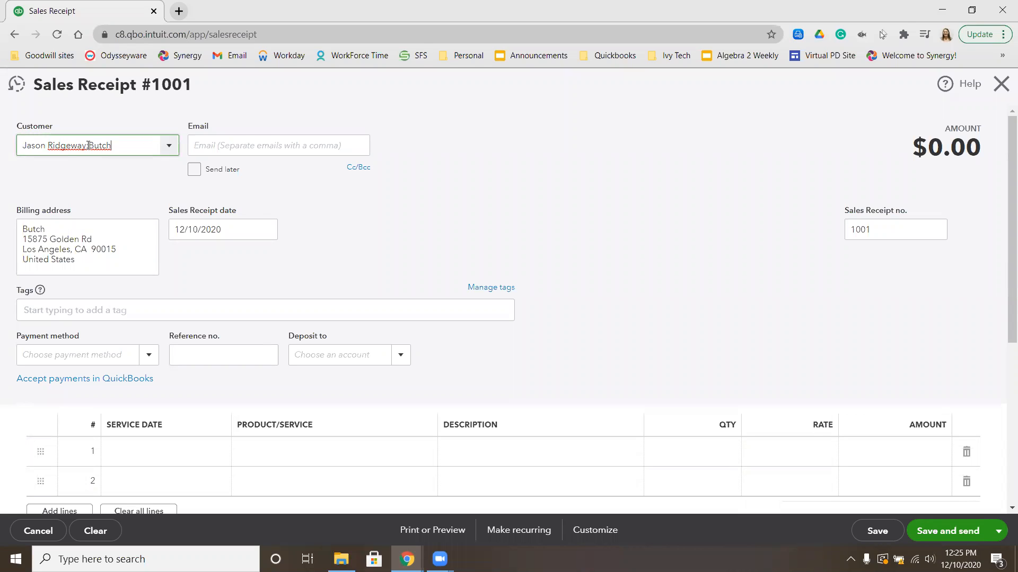
Date the receipt 08/06/2026 and set payment method Check with reference no. 4844
{"action": "left_click", "coordinate": [233, 227]}
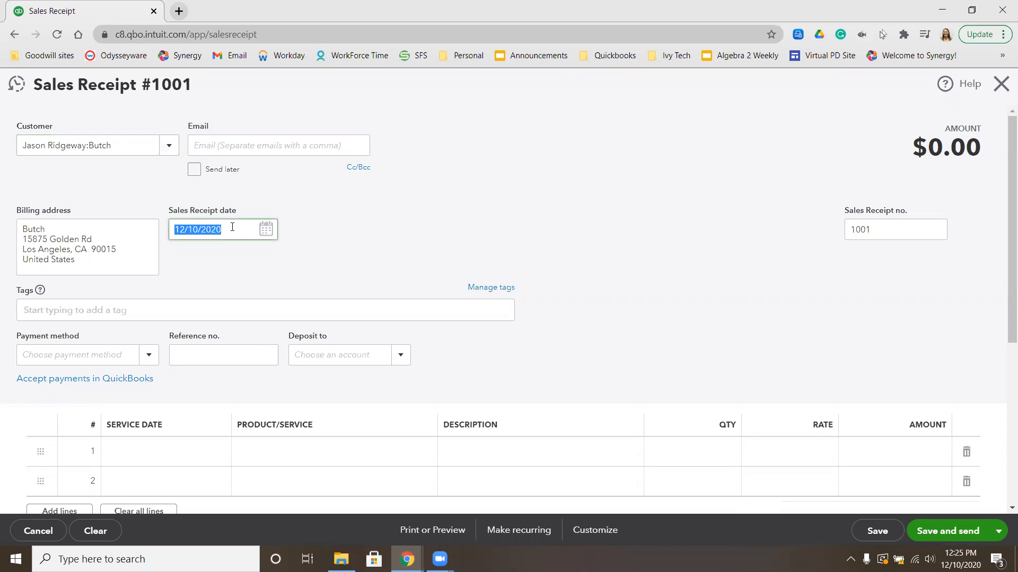
{"action": "type", "text": "8/6"}
{"action": "left_click", "coordinate": [117, 350]}
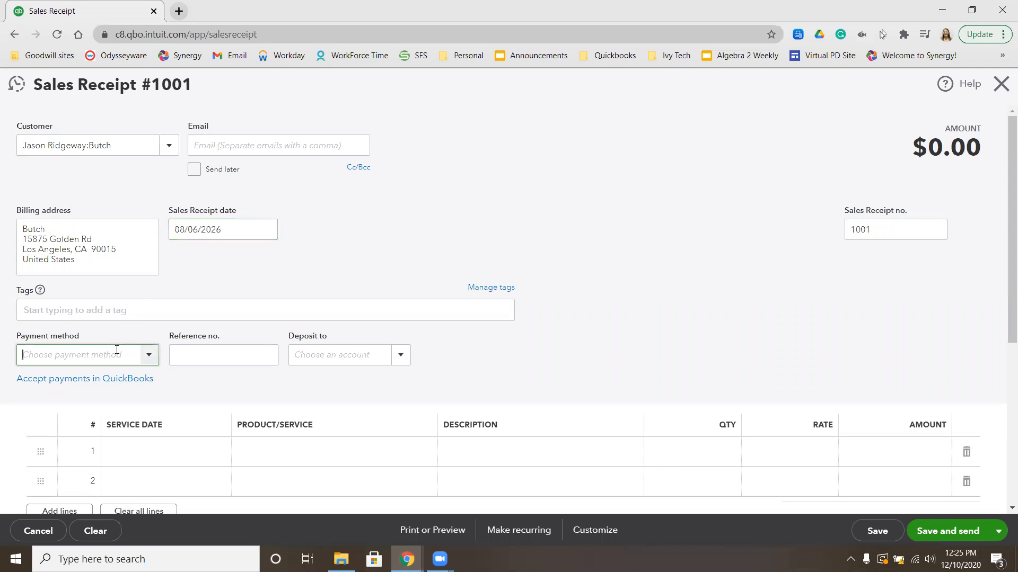
{"action": "type", "text": "ch"}
{"action": "left_click", "coordinate": [79, 401]}
{"action": "left_click", "coordinate": [221, 349]}
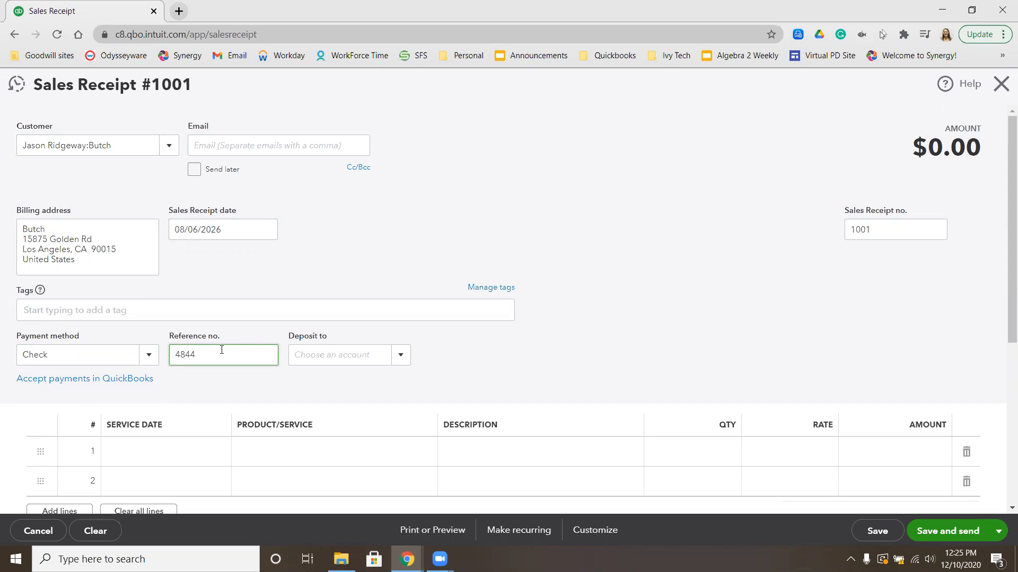
{"action": "left_click", "coordinate": [291, 359]}
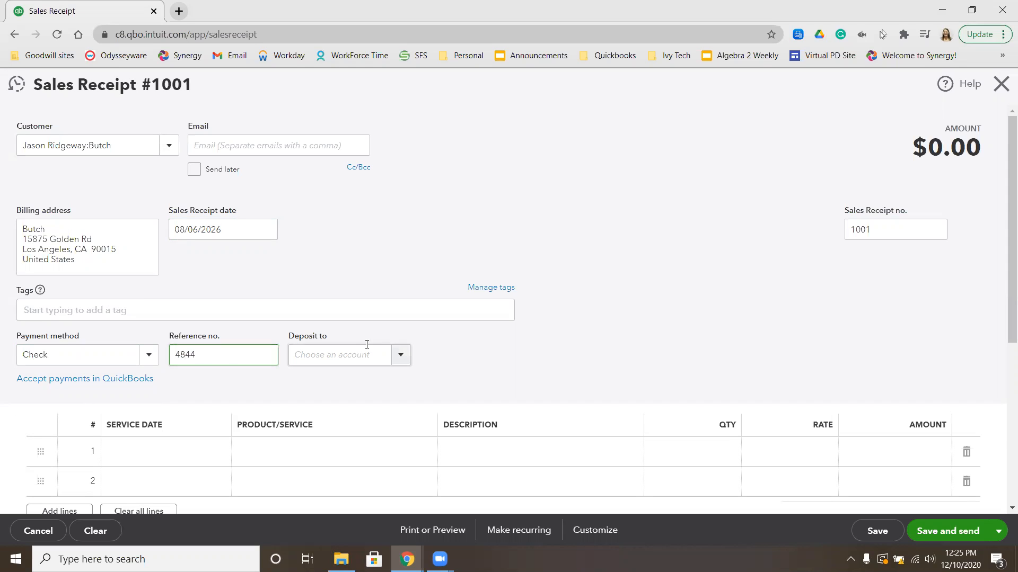
{"action": "left_click", "coordinate": [399, 361]}
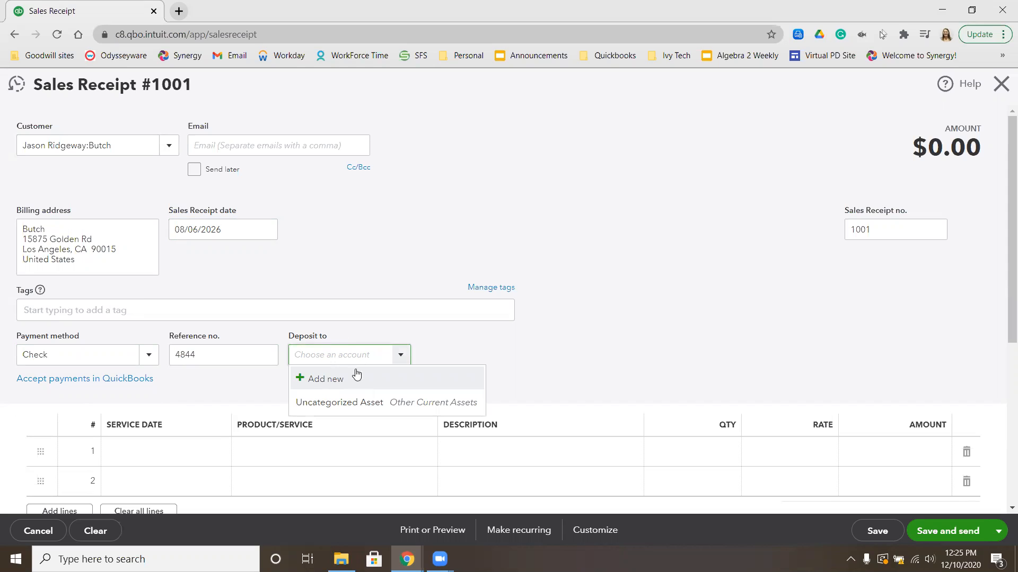
{"action": "left_click", "coordinate": [324, 381]}
{"action": "left_click", "coordinate": [365, 165]}
{"action": "left_click", "coordinate": [374, 188]}
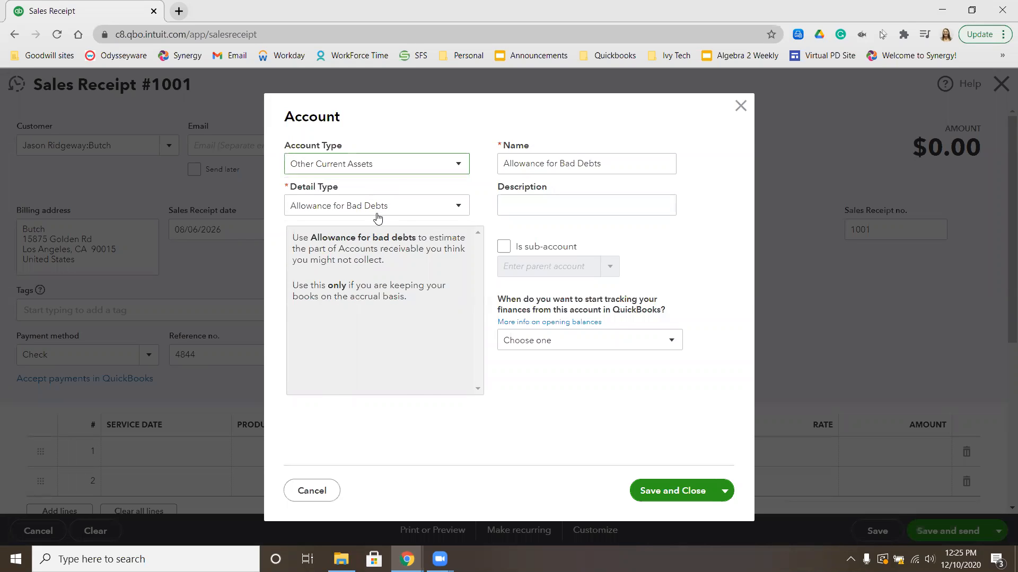
{"action": "left_click", "coordinate": [389, 211]}
{"action": "scroll", "coordinate": [415, 318], "scroll_direction": "down", "scroll_amount": 2}
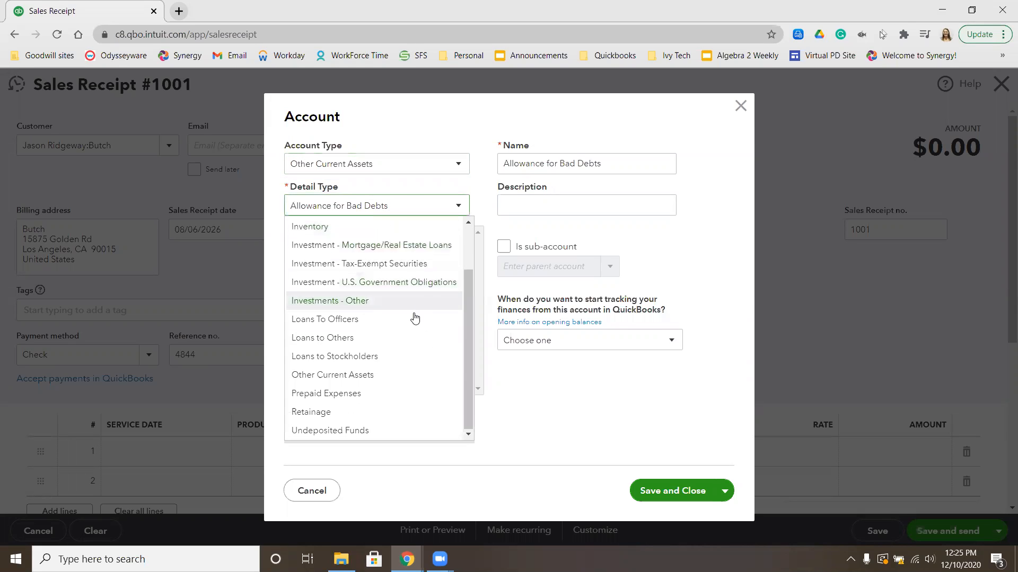
{"action": "left_click", "coordinate": [365, 432]}
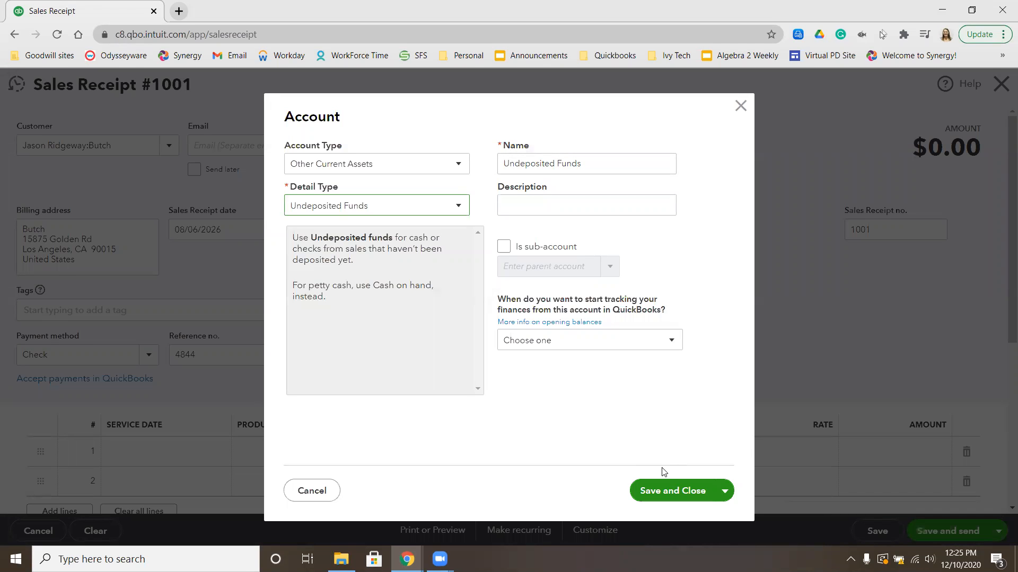
{"action": "left_click", "coordinate": [658, 490]}
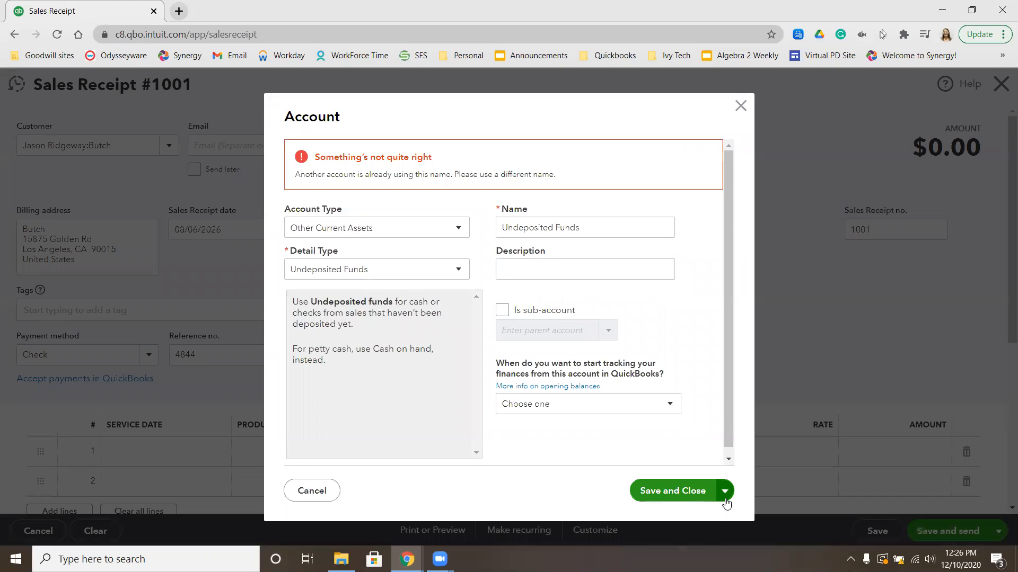
{"action": "left_click", "coordinate": [725, 491]}
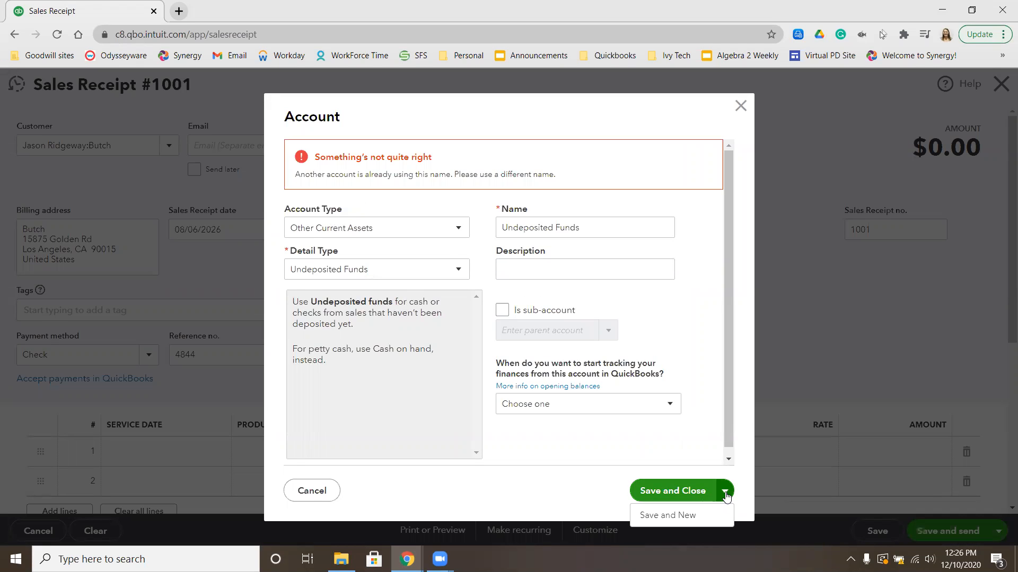
{"action": "left_click", "coordinate": [697, 491]}
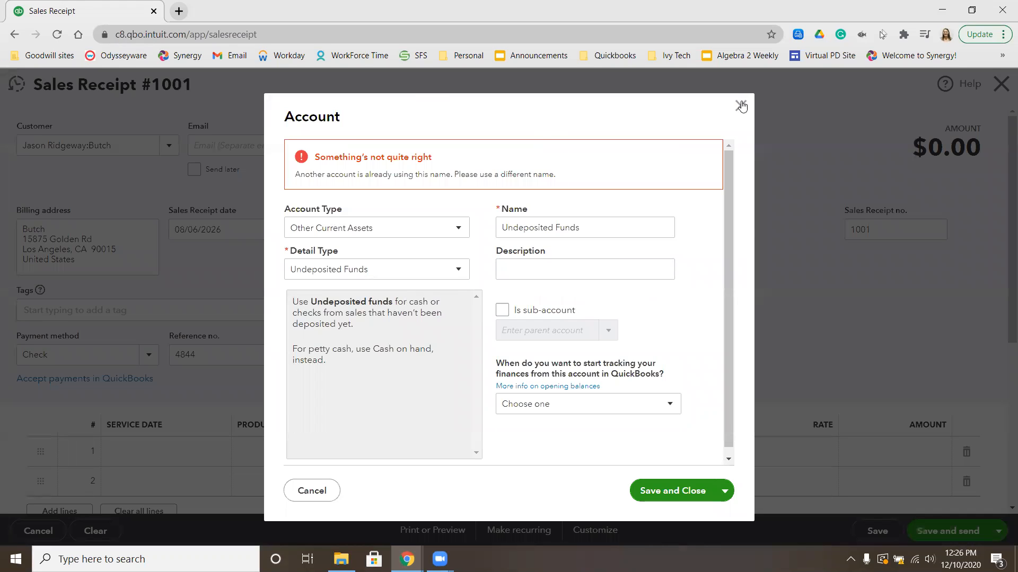
{"action": "key", "text": "Escape"}
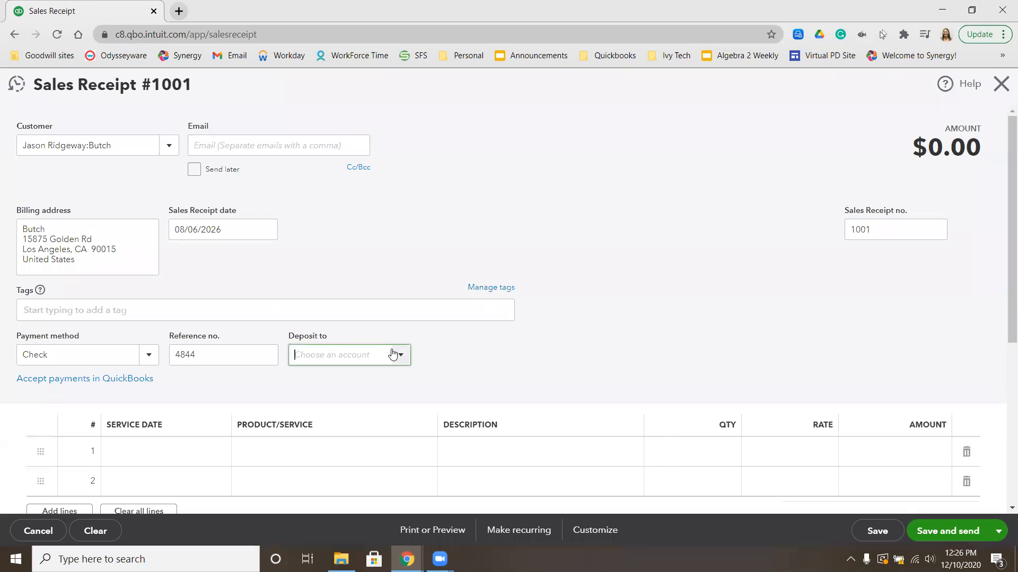
Save and exit the Pink Sales Receipt custom form style, then go to Chart of accounts
{"action": "left_click", "coordinate": [402, 356]}
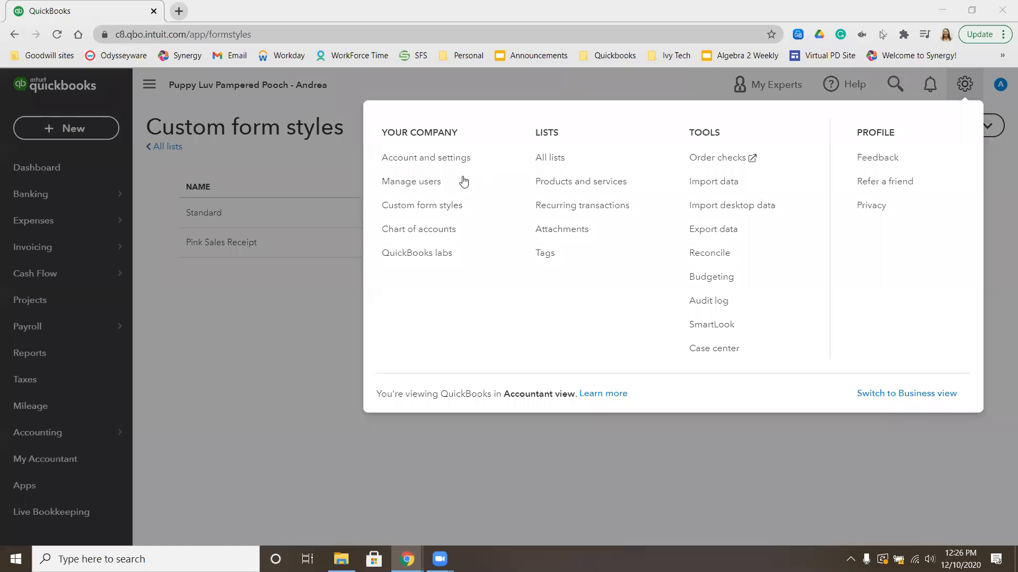
{"action": "left_click", "coordinate": [448, 233]}
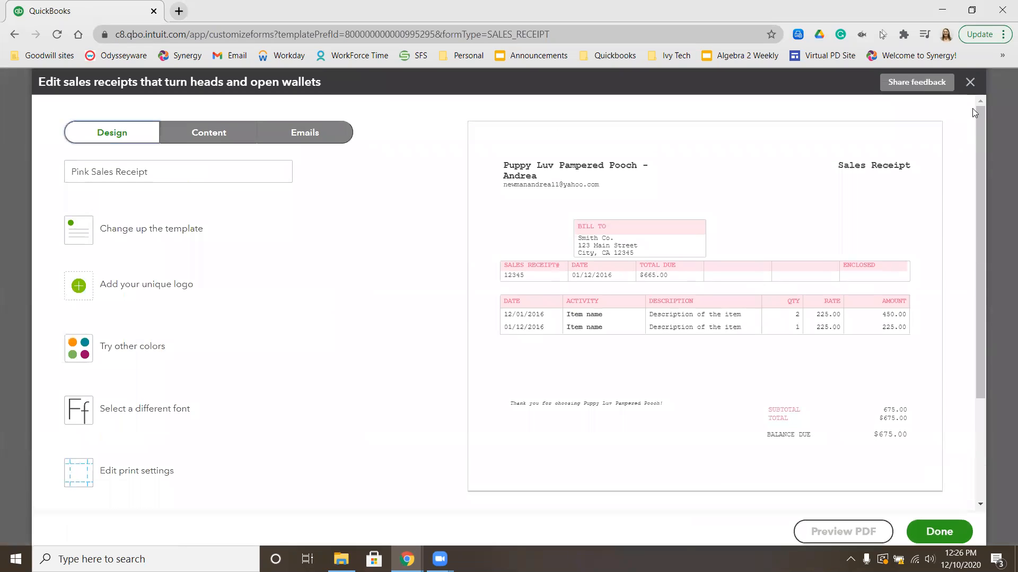
{"action": "left_click", "coordinate": [972, 83]}
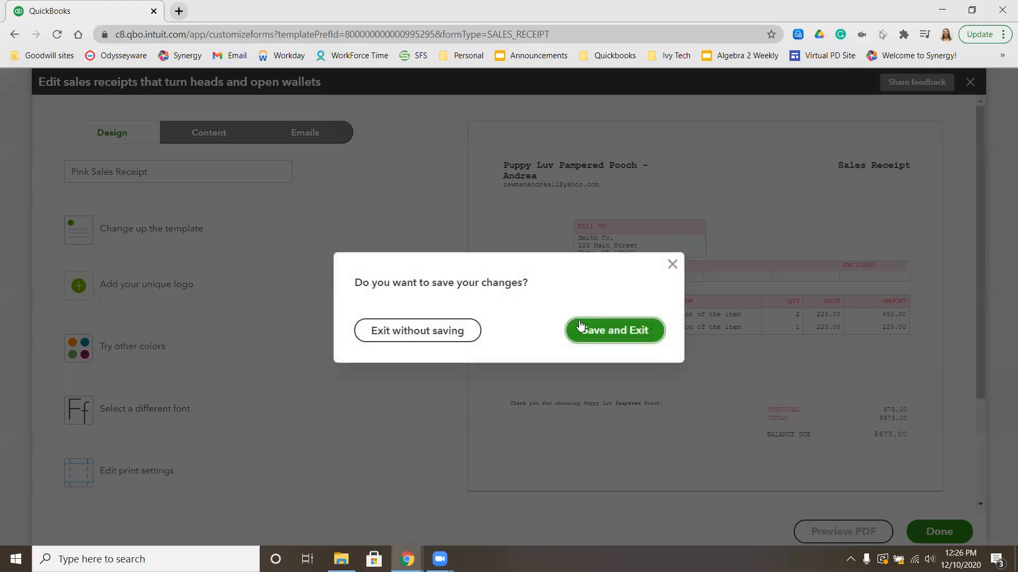
{"action": "left_click", "coordinate": [599, 340]}
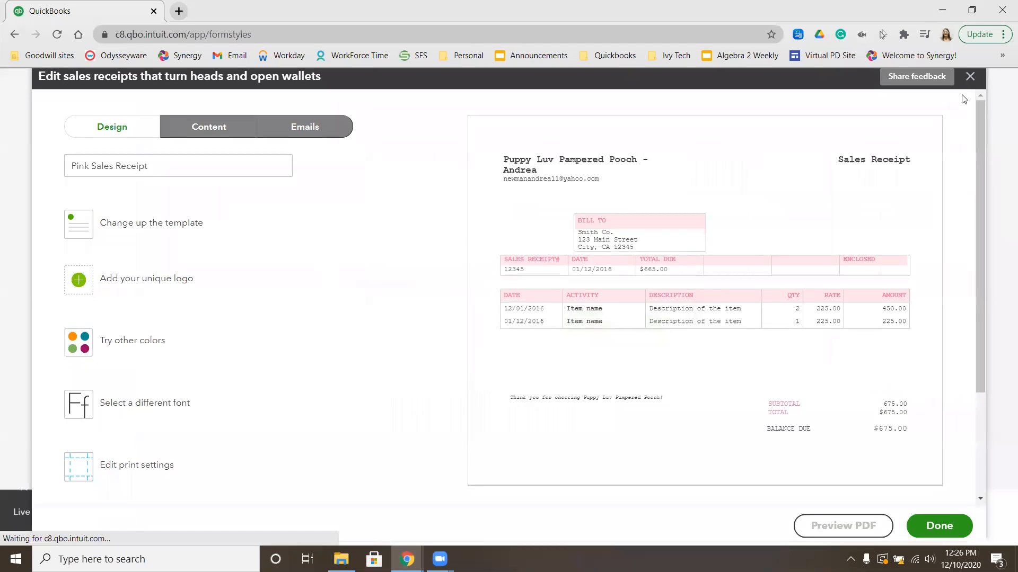
{"action": "left_click", "coordinate": [965, 84]}
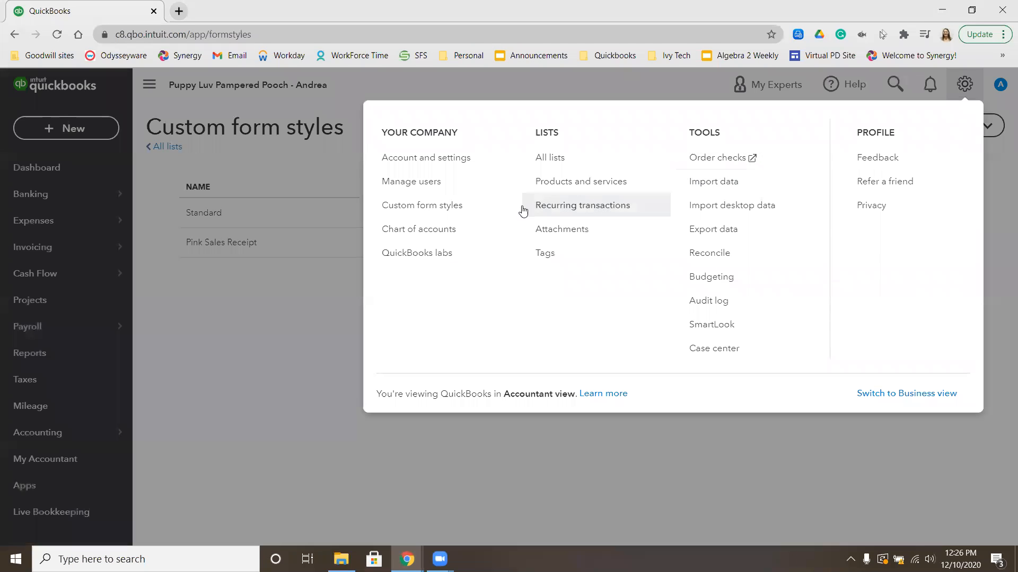
{"action": "left_click", "coordinate": [419, 229]}
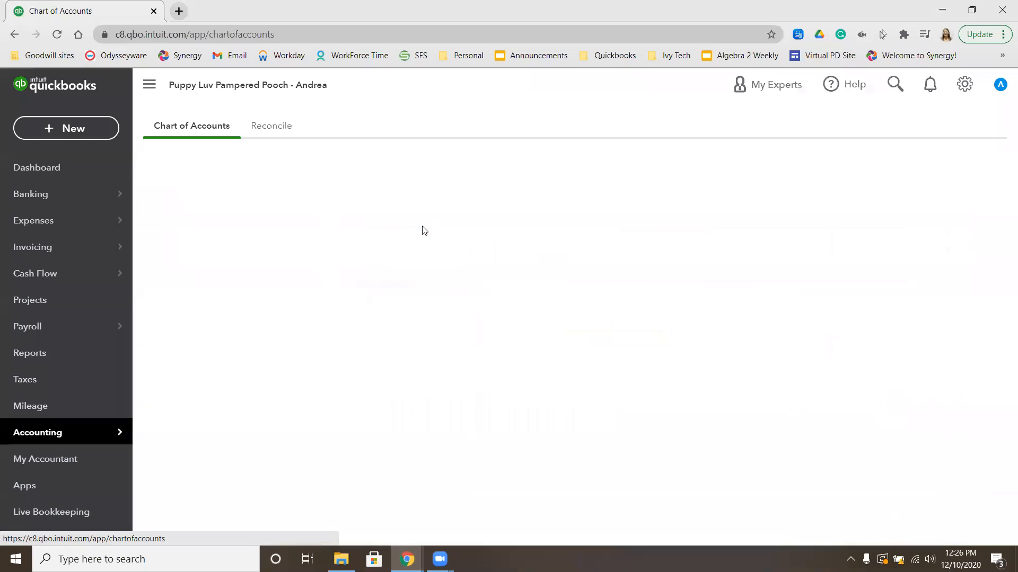
Filter accounts by name, edit the Undeposited Funds account, and save it unchanged
{"action": "left_click", "coordinate": [562, 362]}
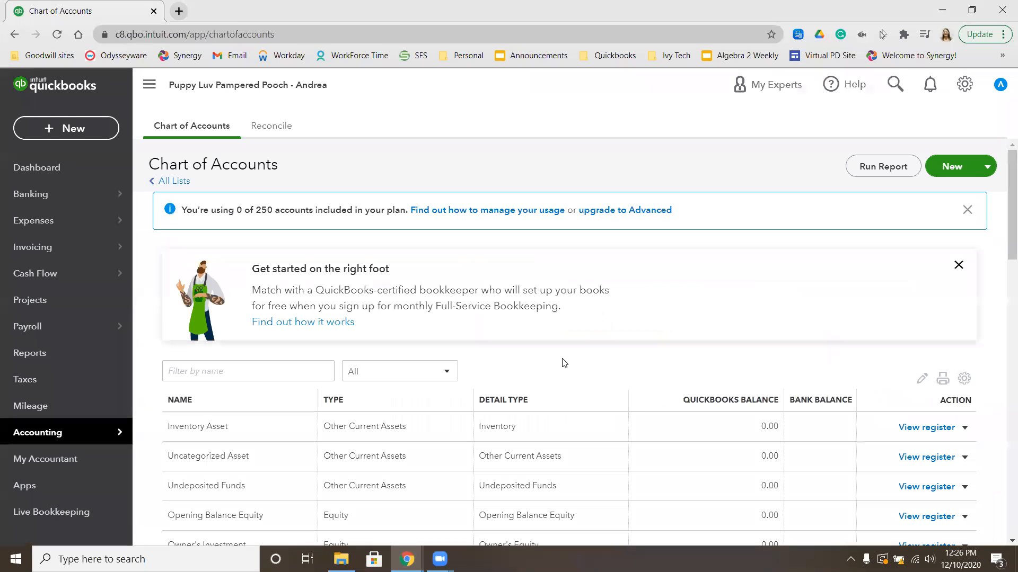
{"action": "left_click", "coordinate": [303, 369]}
{"action": "type", "text": "un"}
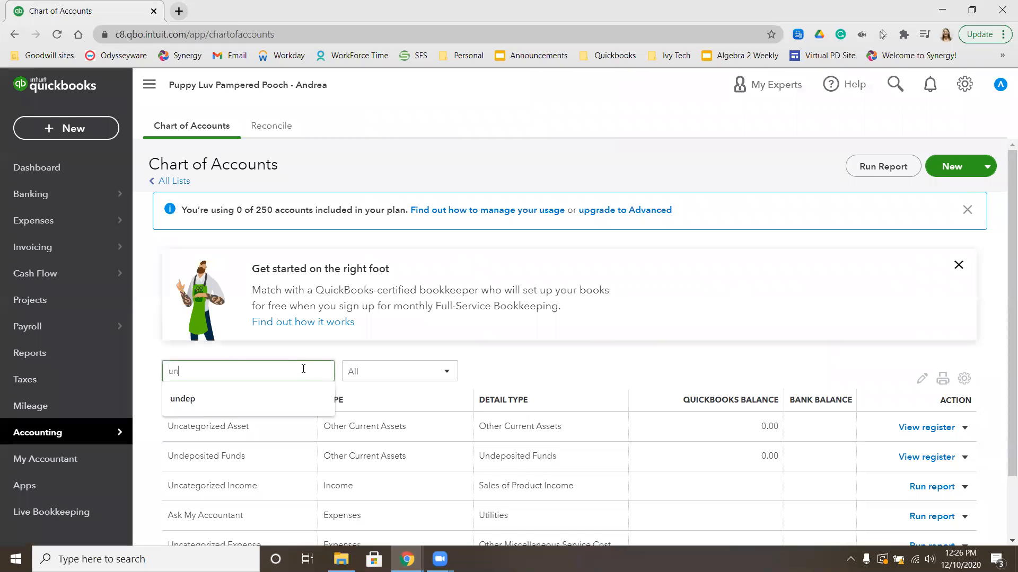
{"action": "key", "text": "BackSpace"}
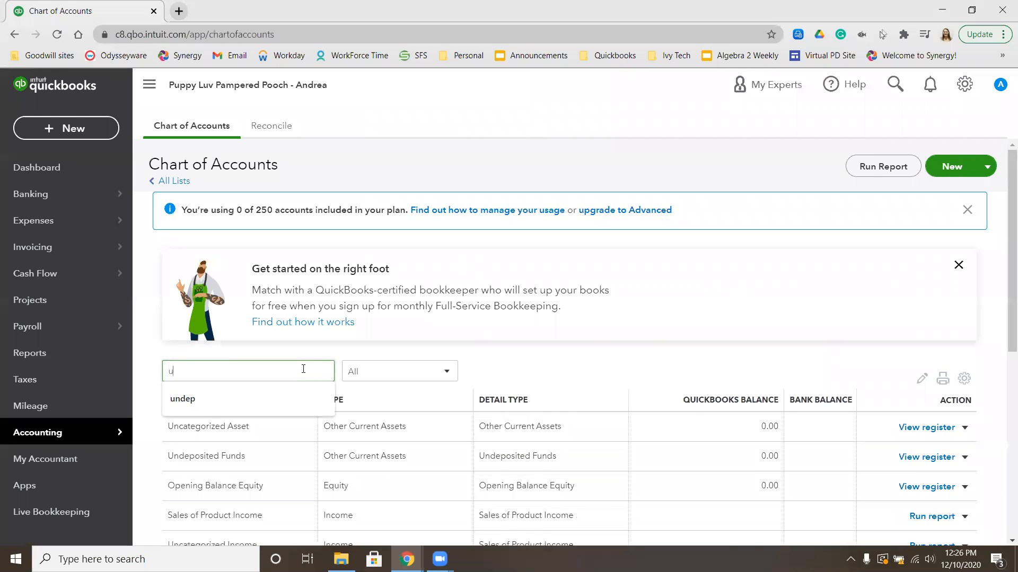
{"action": "left_click", "coordinate": [964, 457]}
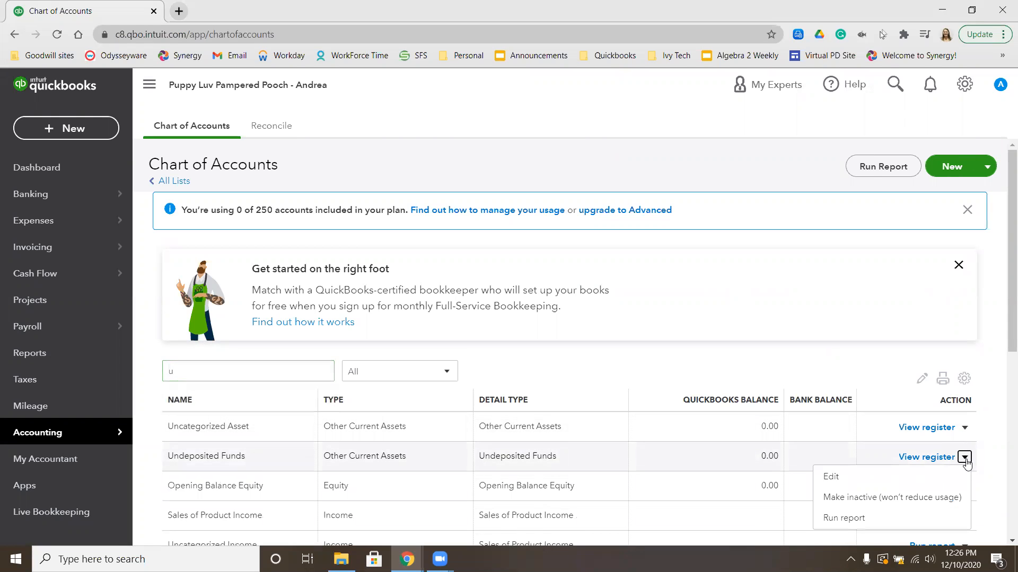
{"action": "left_click", "coordinate": [918, 476]}
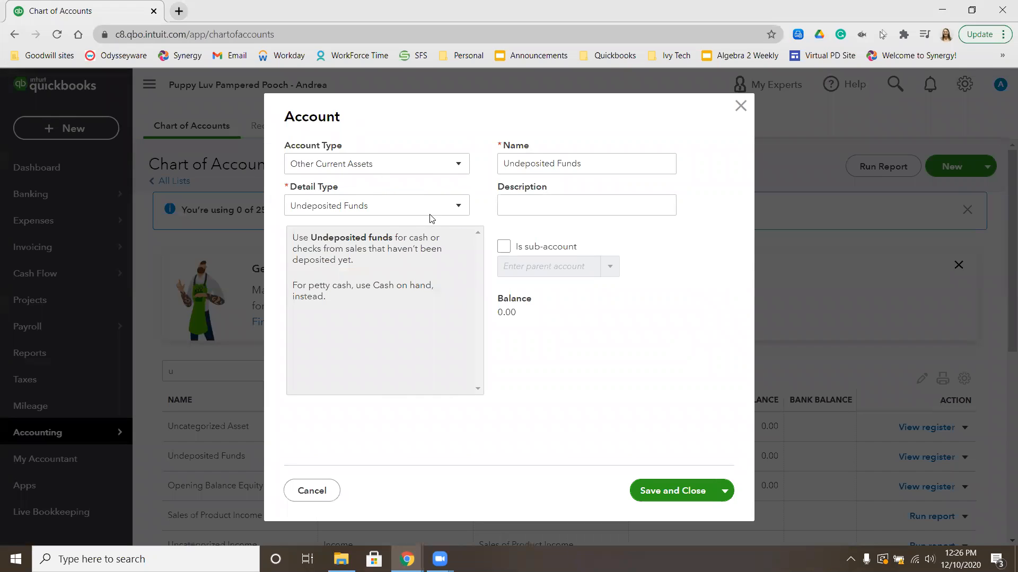
{"action": "left_click", "coordinate": [667, 492]}
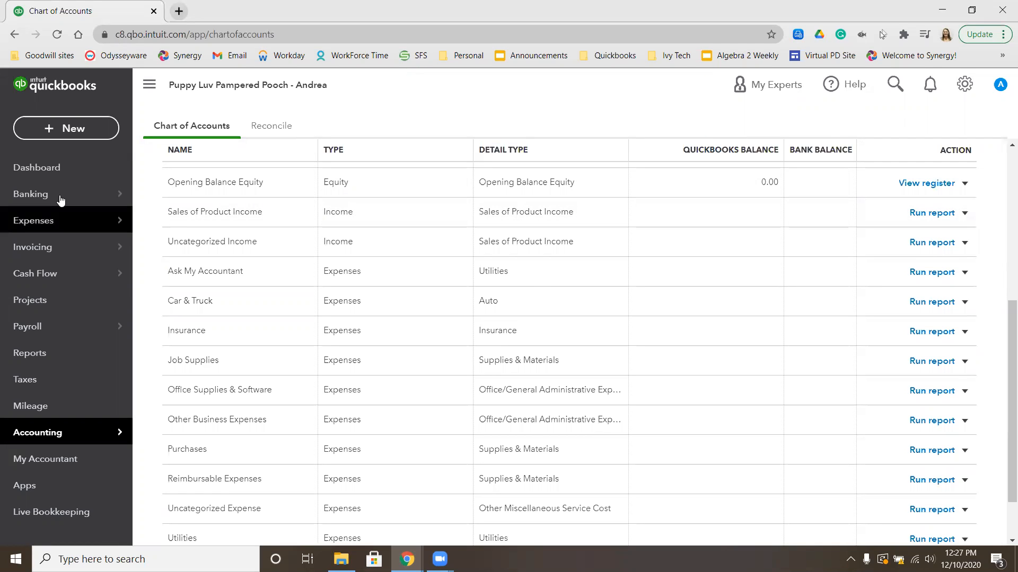
{"action": "left_click", "coordinate": [84, 126]}
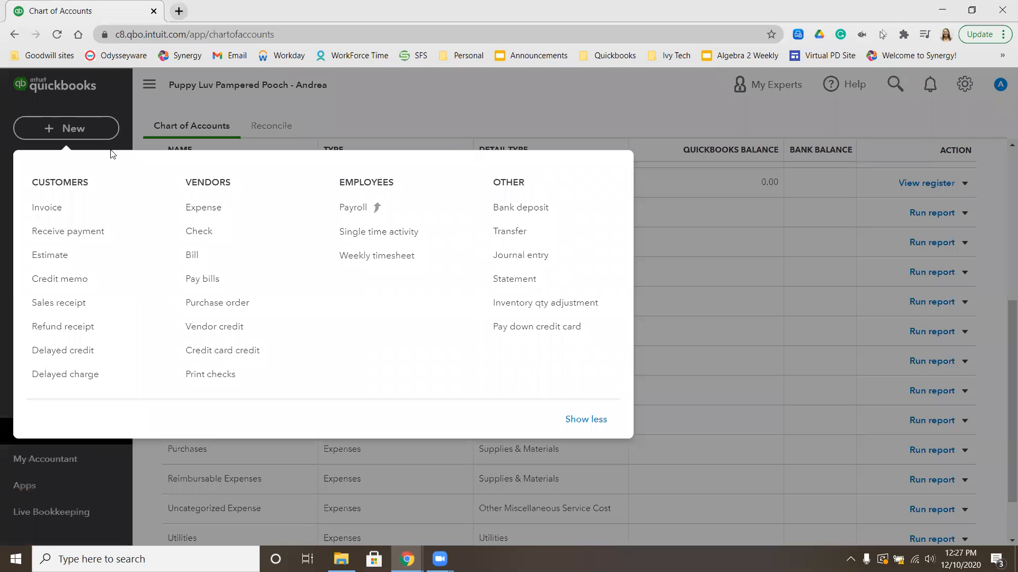
Start a new sales receipt for the chosen sub-customer, dated 08/06/2026
{"action": "left_click", "coordinate": [63, 303]}
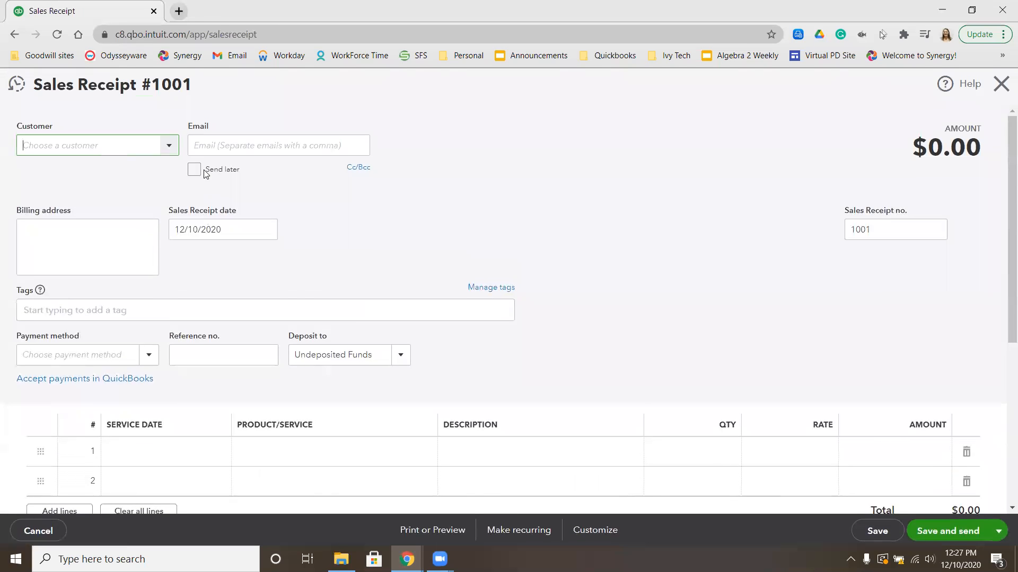
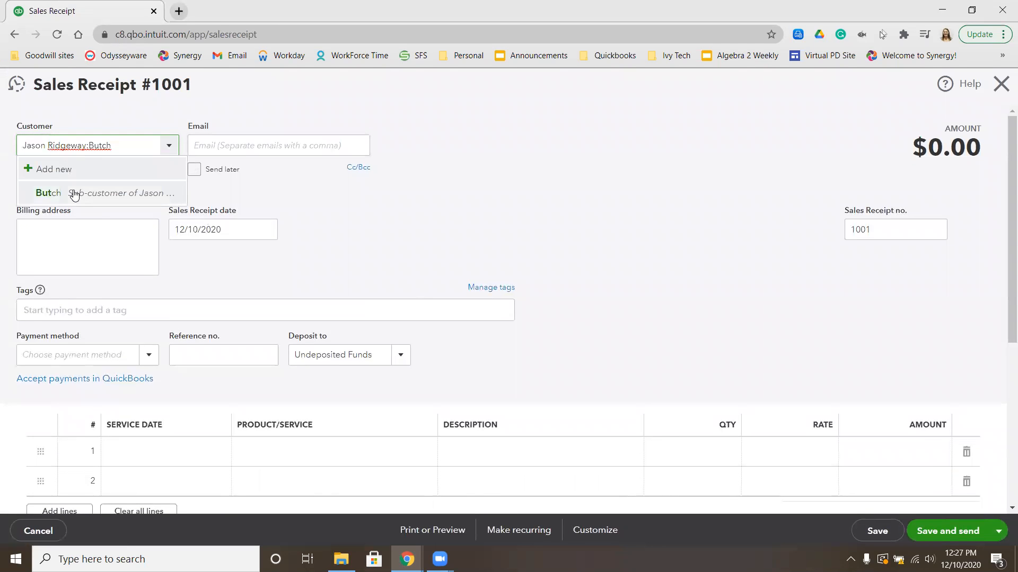
{"action": "left_click", "coordinate": [73, 194]}
{"action": "left_click", "coordinate": [212, 228]}
{"action": "type", "text": "8/6/2026"}
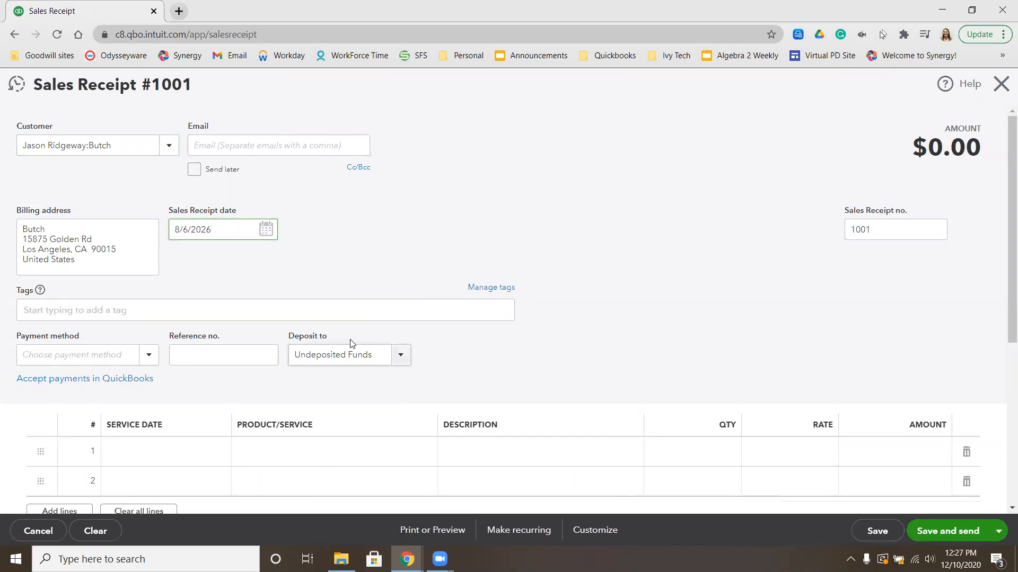
Deposit to Undeposited Funds, paid by Check with reference no. 4844
{"action": "left_click", "coordinate": [401, 356]}
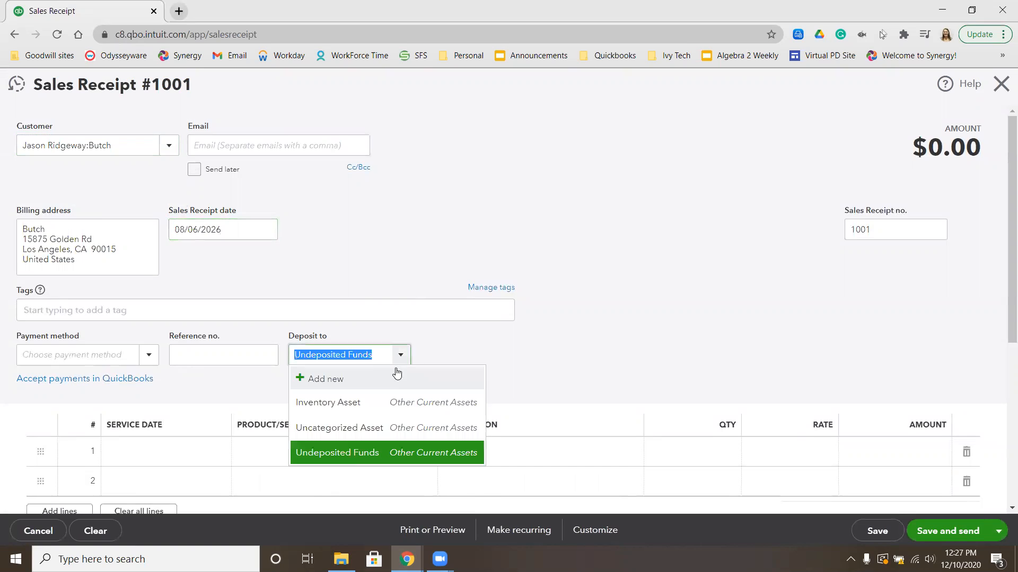
{"action": "left_click", "coordinate": [350, 455]}
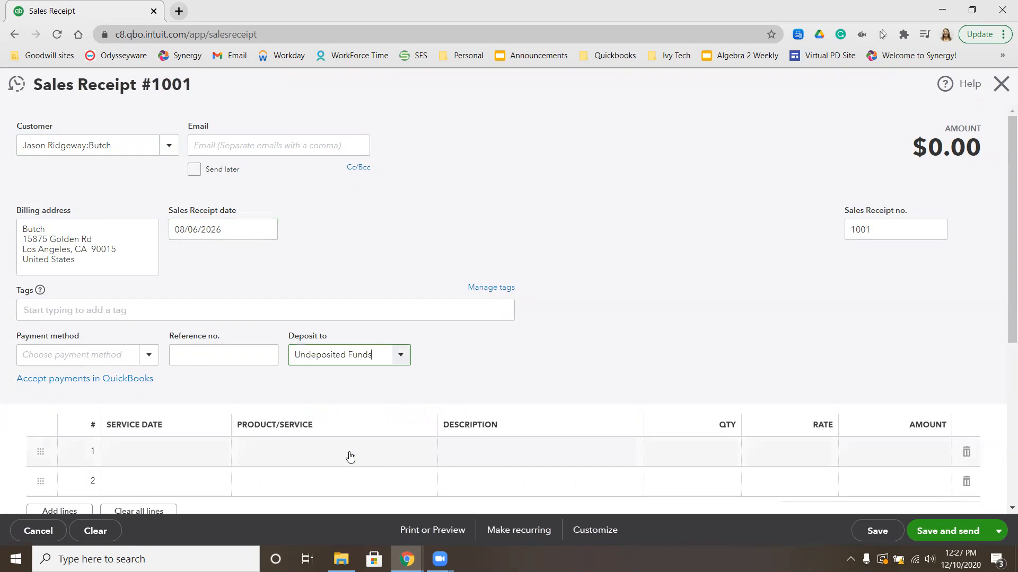
{"action": "left_click", "coordinate": [82, 351]}
{"action": "type", "text": "Che"}
{"action": "left_click", "coordinate": [58, 401]}
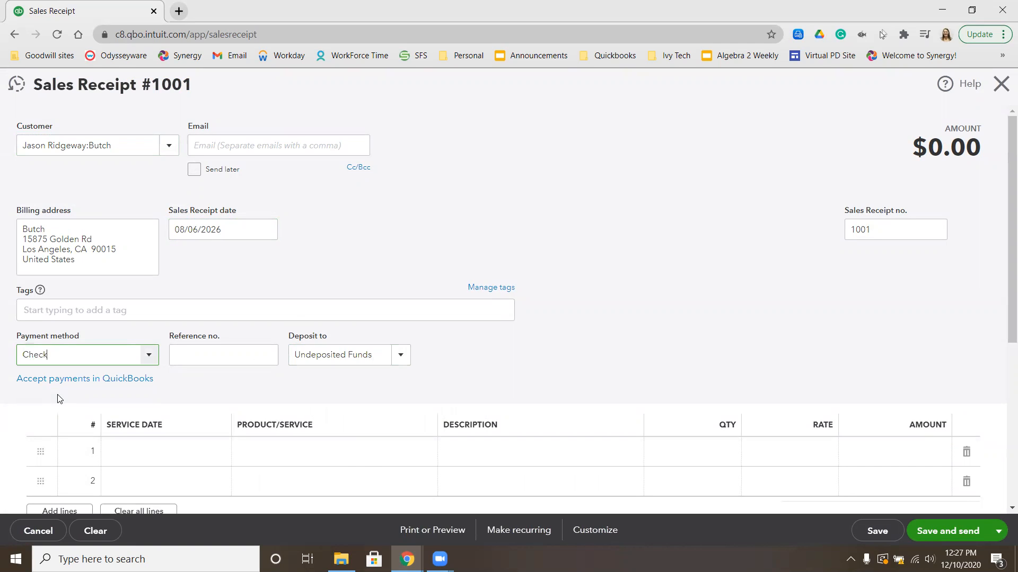
{"action": "left_click", "coordinate": [189, 356]}
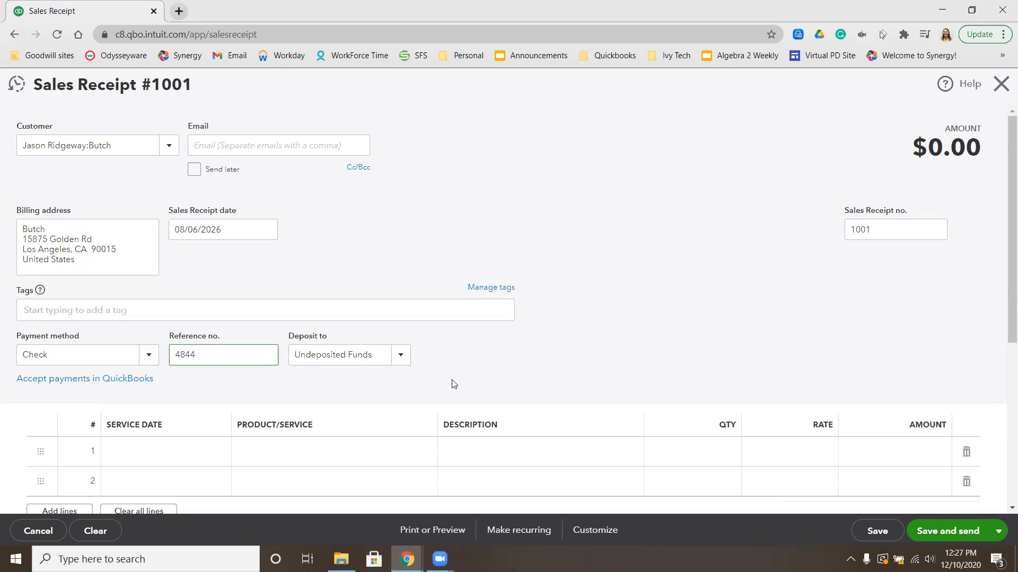
{"action": "left_click", "coordinate": [475, 372]}
{"action": "scroll", "coordinate": [524, 369], "scroll_direction": "down", "scroll_amount": 1}
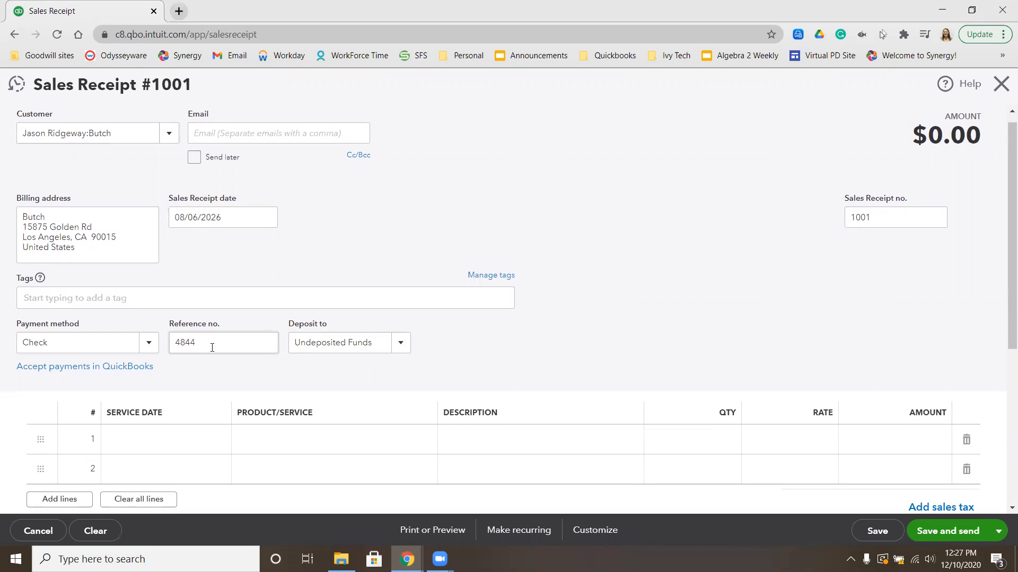
{"action": "scroll", "coordinate": [313, 381], "scroll_direction": "down", "scroll_amount": 2}
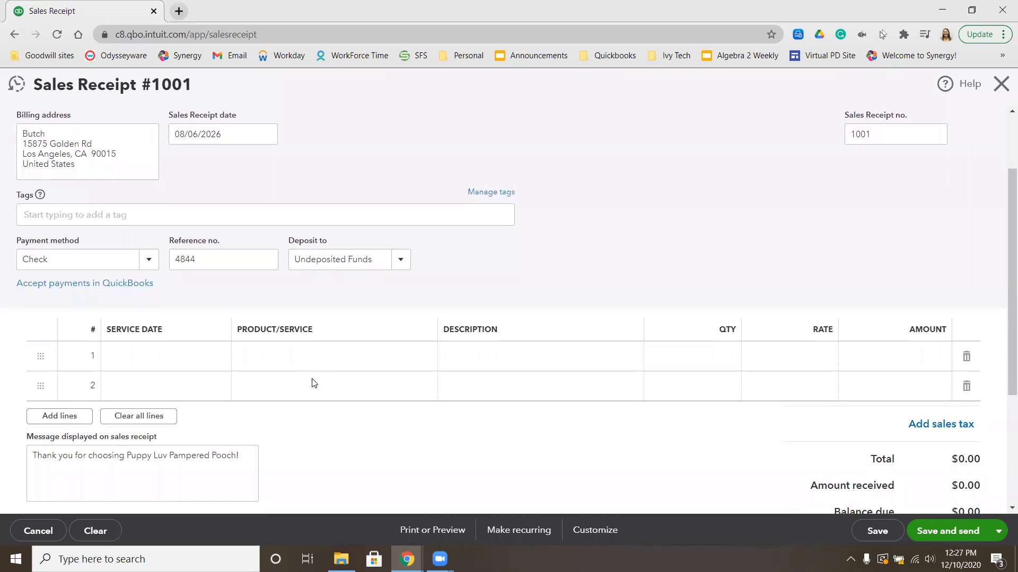
Add a Full Pet Groom:Medium line, qty 1 at $45, then Save and new
{"action": "left_click", "coordinate": [327, 356]}
{"action": "type", "text": "full"}
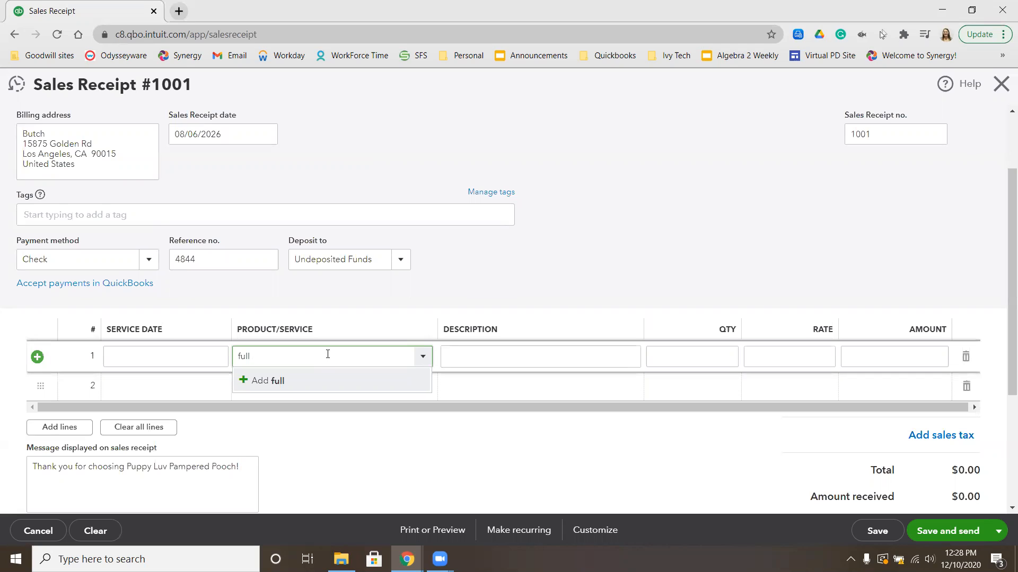
{"action": "type", "text": " pet groom"}
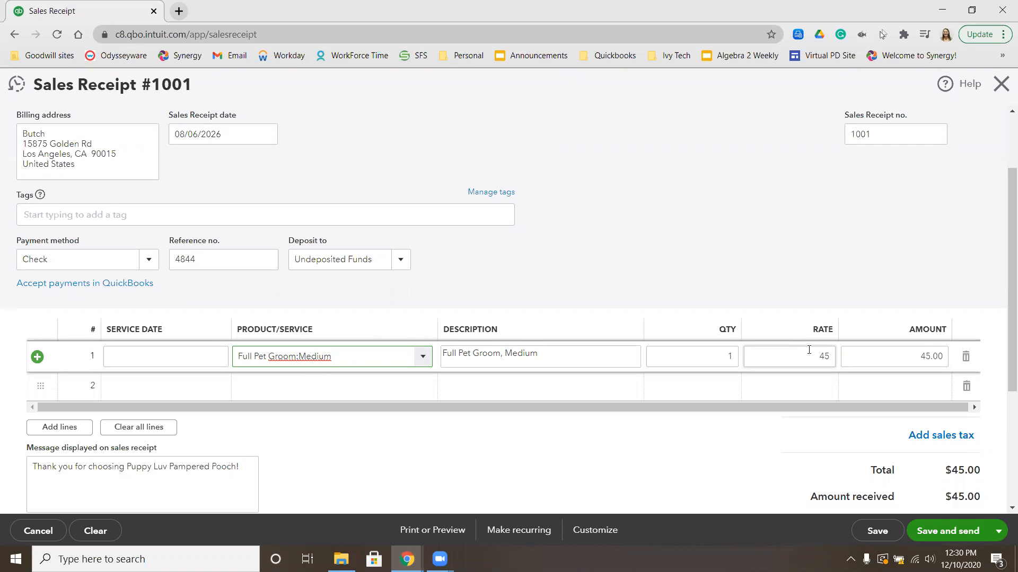
{"action": "left_click", "coordinate": [998, 530]}
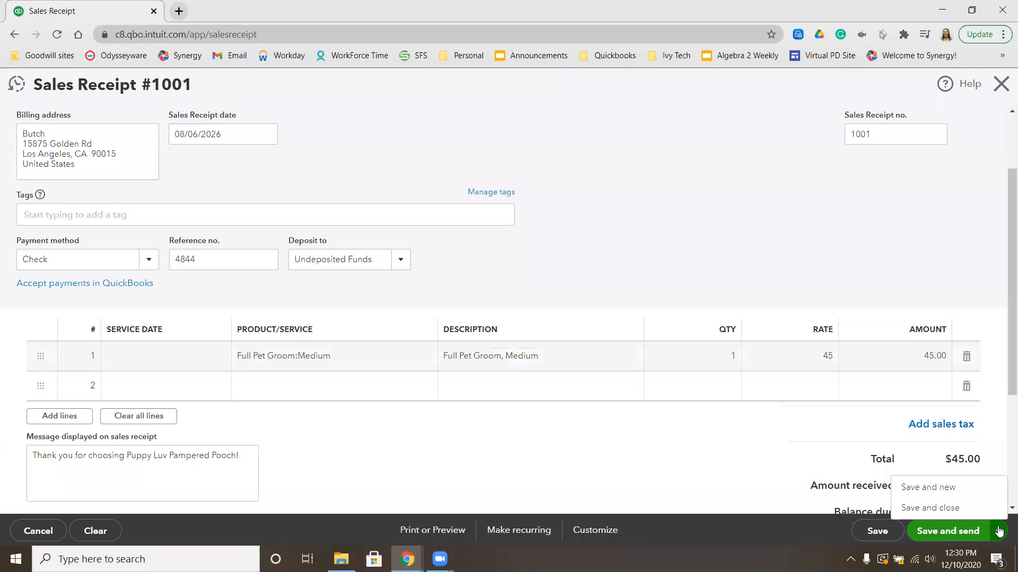
{"action": "left_click", "coordinate": [972, 488]}
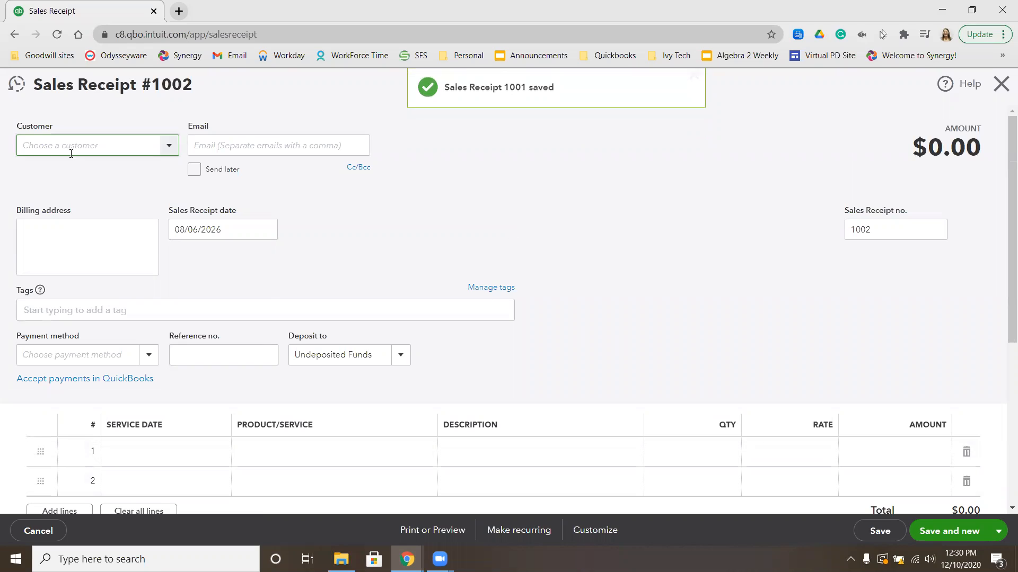
Create the new customer on receipt #1002 as a sub-customer of the existing parent customer
{"action": "type", "text": "j"}
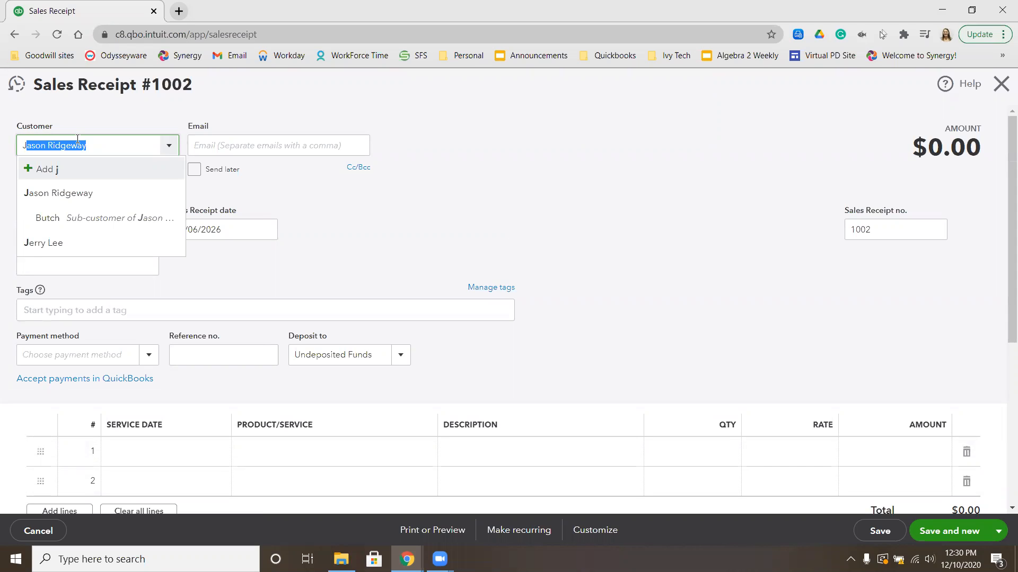
{"action": "key", "text": "BackSpace"}
{"action": "key", "text": "BackSpace"}
{"action": "type", "text": "King"}
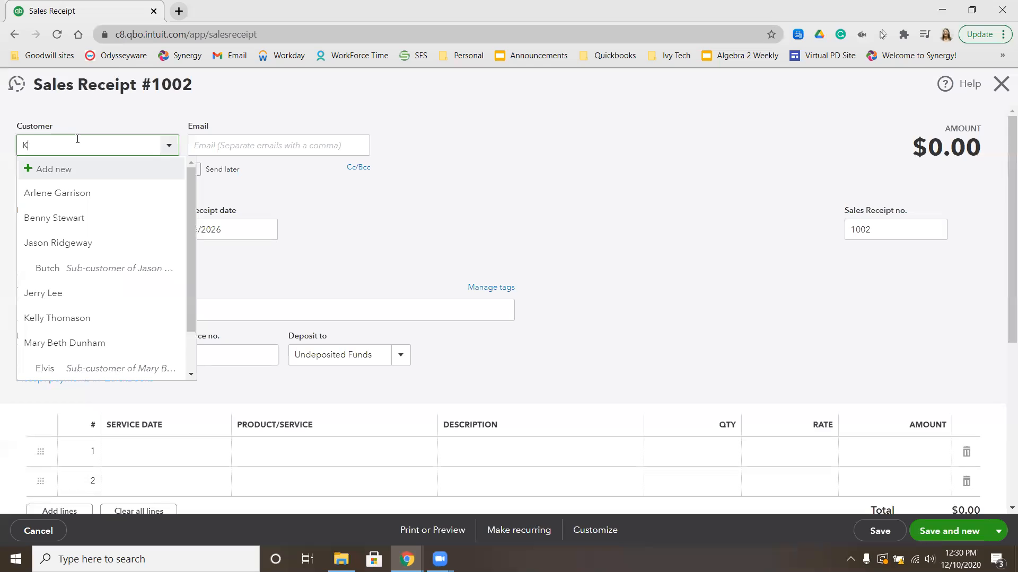
{"action": "left_click", "coordinate": [42, 168]}
{"action": "left_click", "coordinate": [49, 265]}
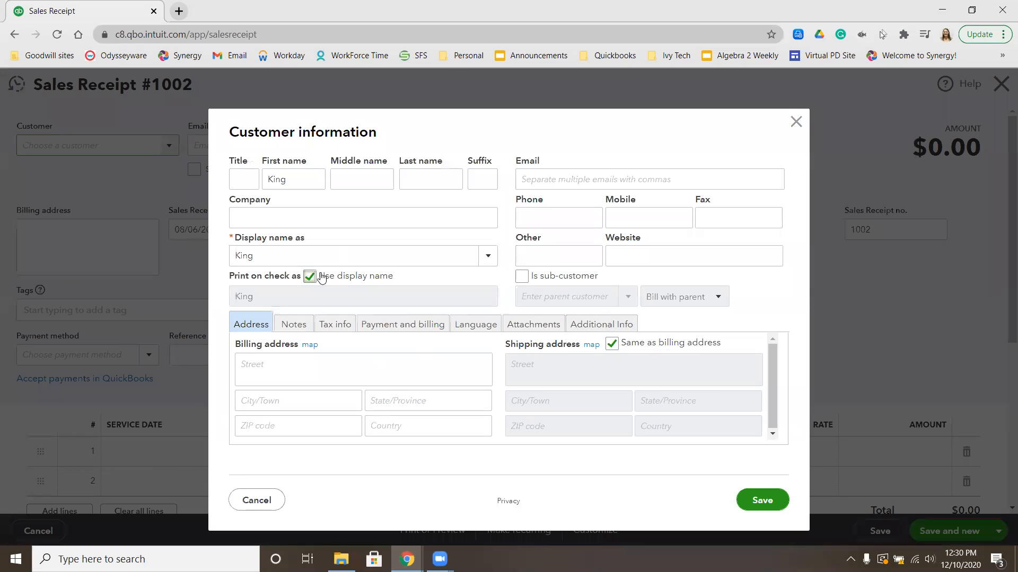
{"action": "left_click", "coordinate": [309, 276]}
{"action": "left_click", "coordinate": [522, 276]}
{"action": "left_click", "coordinate": [599, 297]}
{"action": "type", "text": "je"}
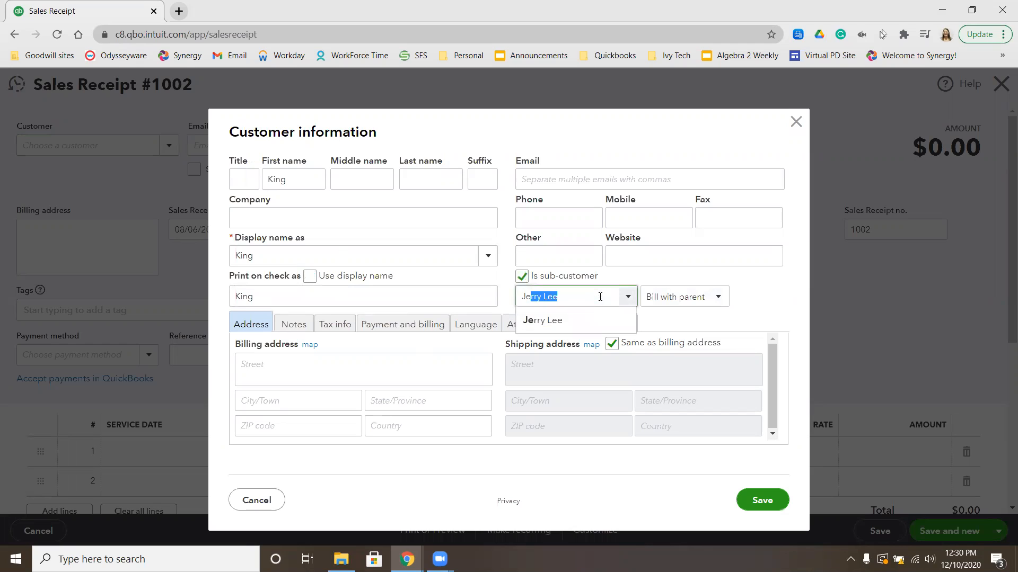
{"action": "left_click", "coordinate": [555, 320]}
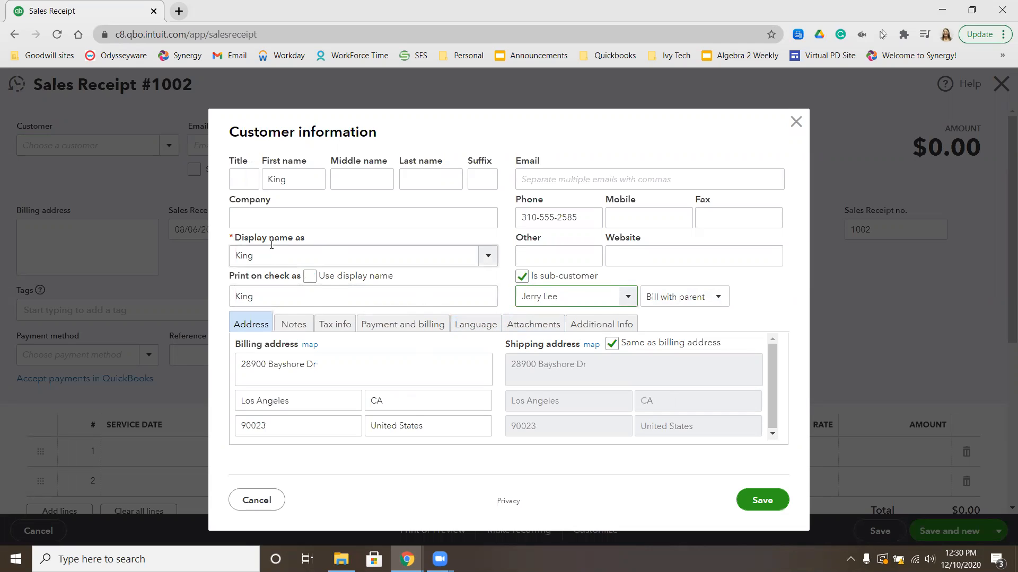
Clear the Print on check as name and save the new sub-customer
{"action": "double_click", "coordinate": [263, 298]}
{"action": "key", "text": "BackSpace"}
{"action": "left_click", "coordinate": [423, 277]}
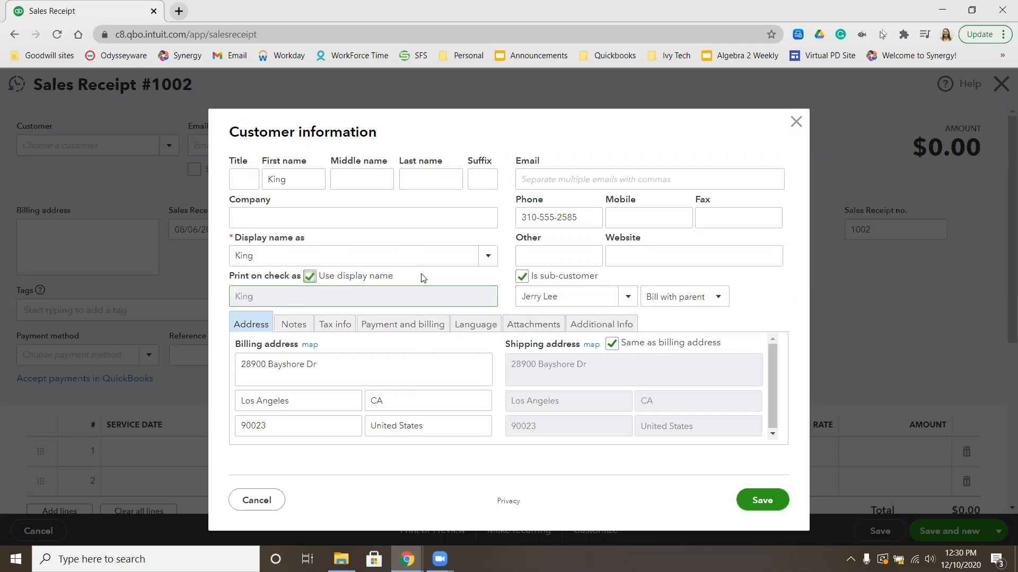
{"action": "left_click", "coordinate": [309, 276]}
{"action": "left_click_drag", "start_coordinate": [358, 297], "coordinate": [121, 289]}
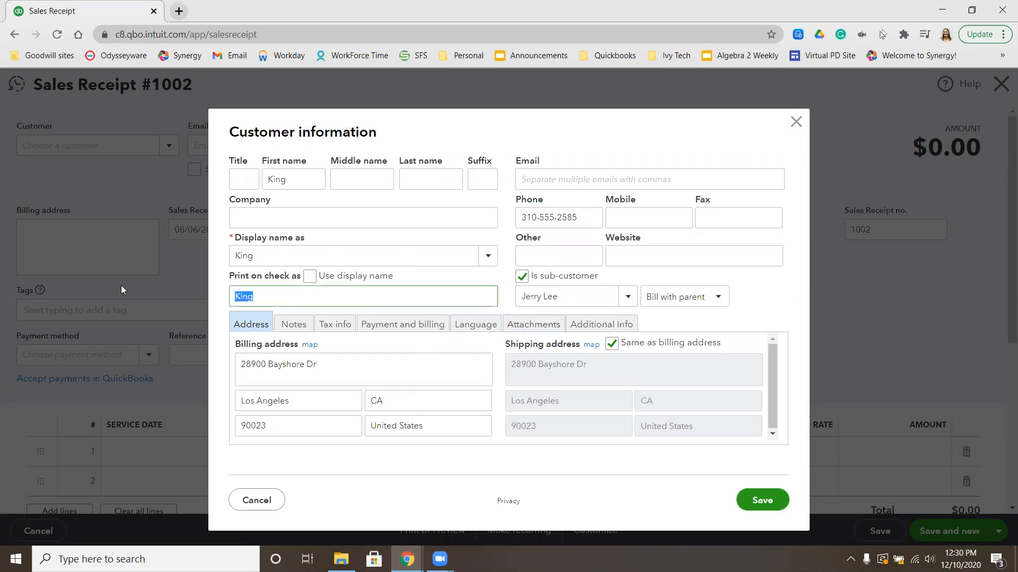
{"action": "key", "text": "BackSpace"}
{"action": "left_click", "coordinate": [754, 496]}
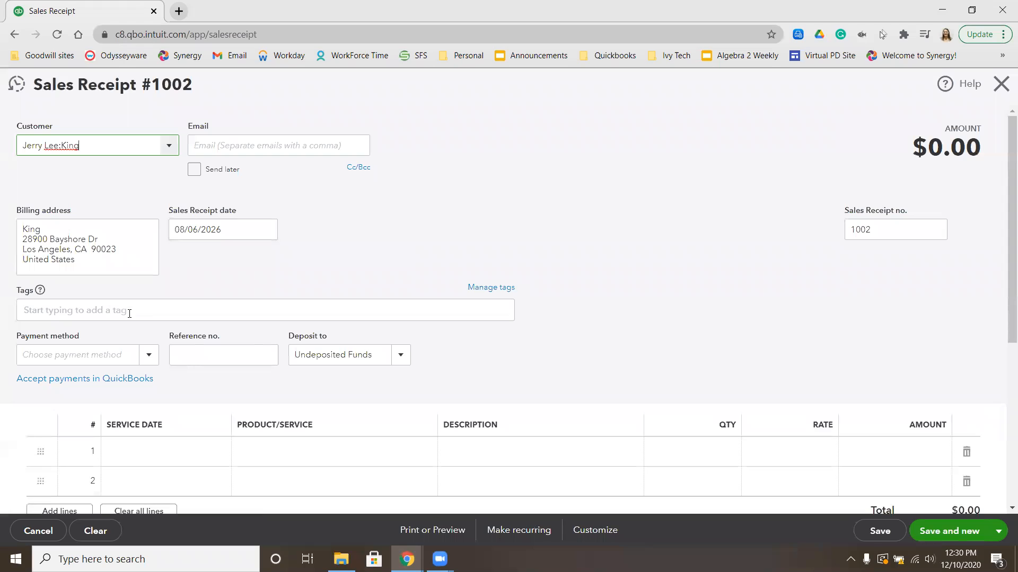
Pay by Check, reference 9887, add one Flea Bath:Large at $10.00, and Save and new
{"action": "left_click", "coordinate": [105, 351]}
{"action": "type", "text": "ch"}
{"action": "left_click", "coordinate": [64, 400]}
{"action": "left_click", "coordinate": [216, 354]}
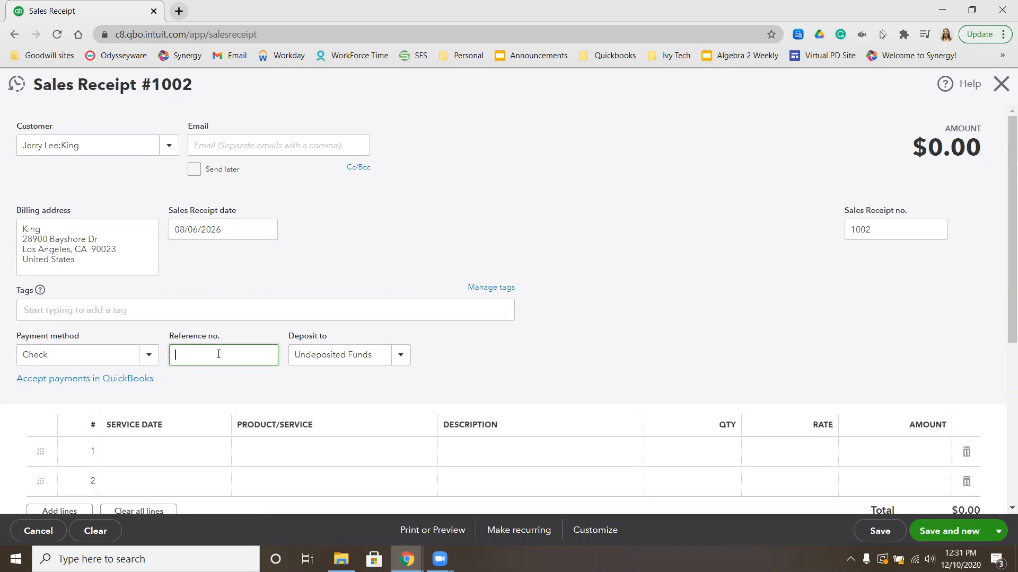
{"action": "type", "text": "9887"}
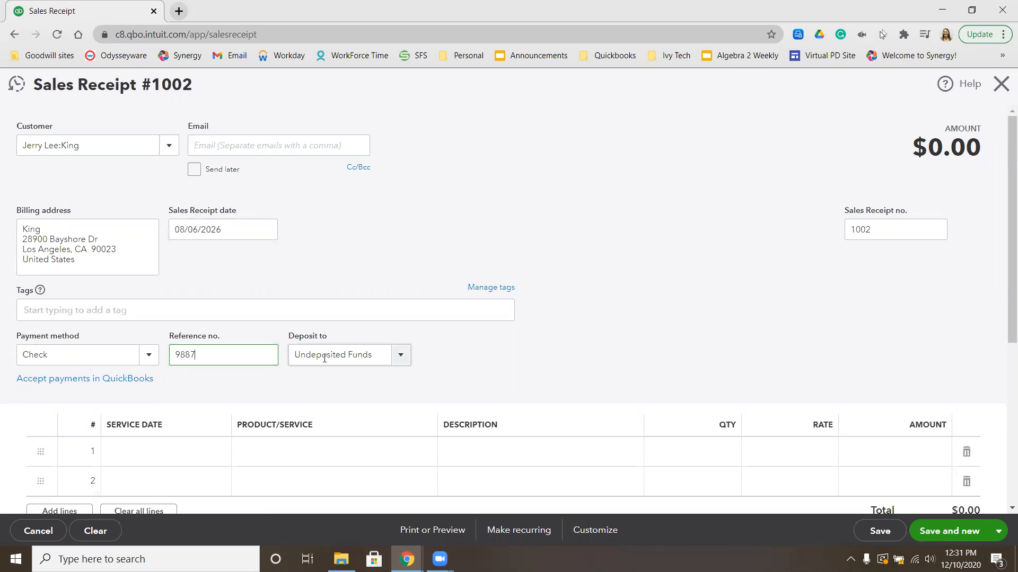
{"action": "left_click", "coordinate": [299, 449]}
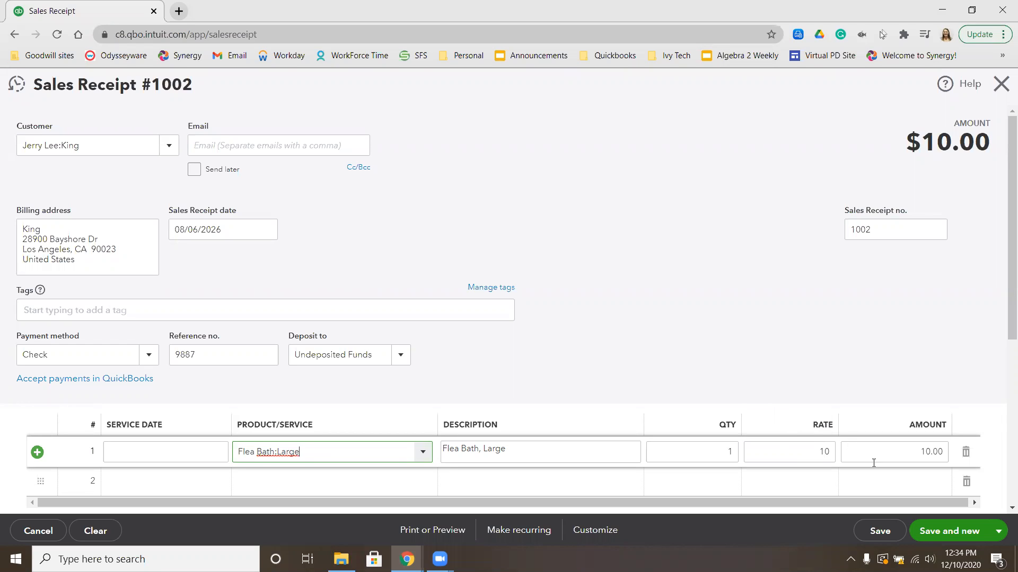
{"action": "left_click", "coordinate": [937, 536]}
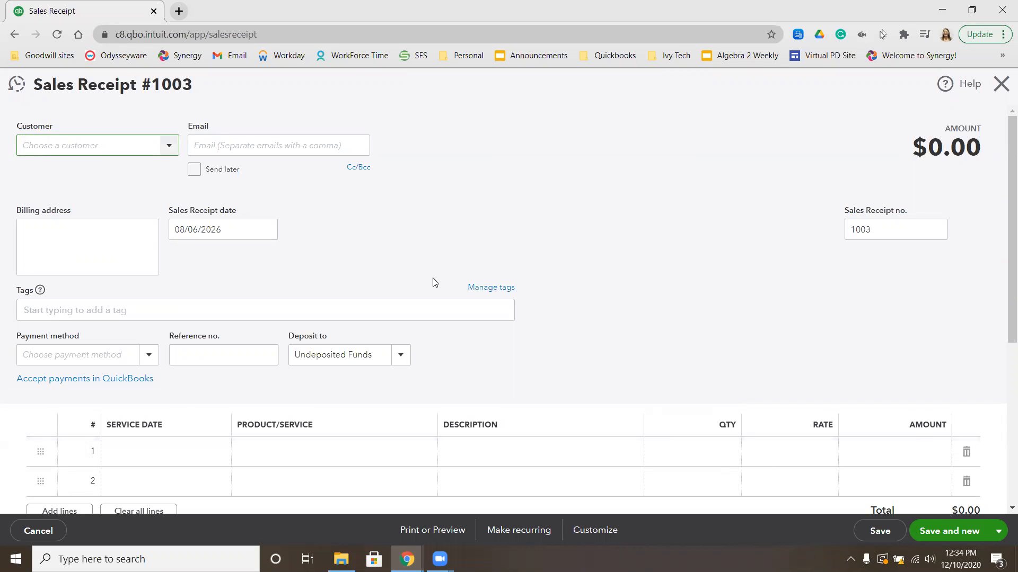
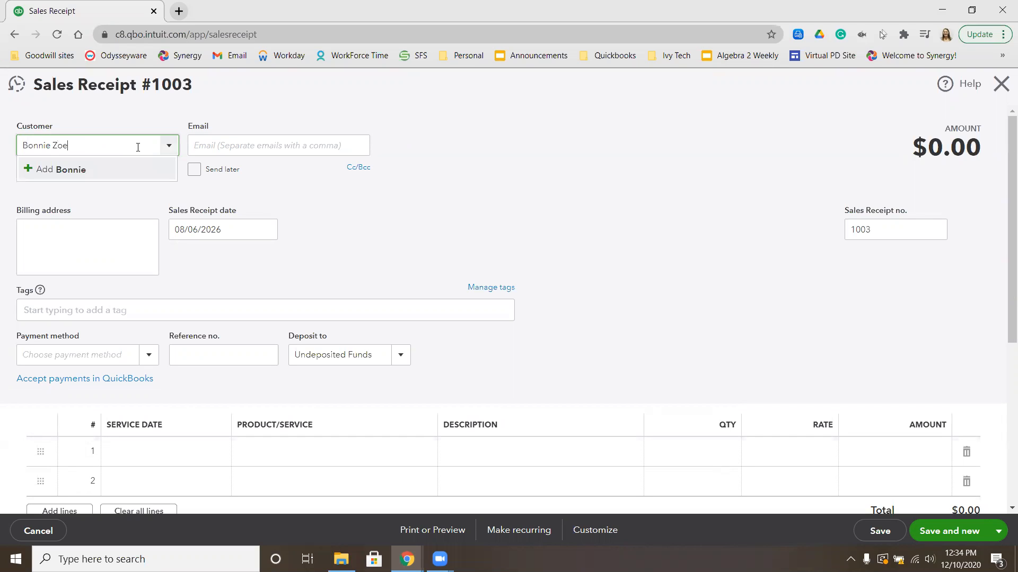
Enter the new customer's full name in Customer on receipt #1003 and add them as a new customer
{"action": "left_click", "coordinate": [80, 166]}
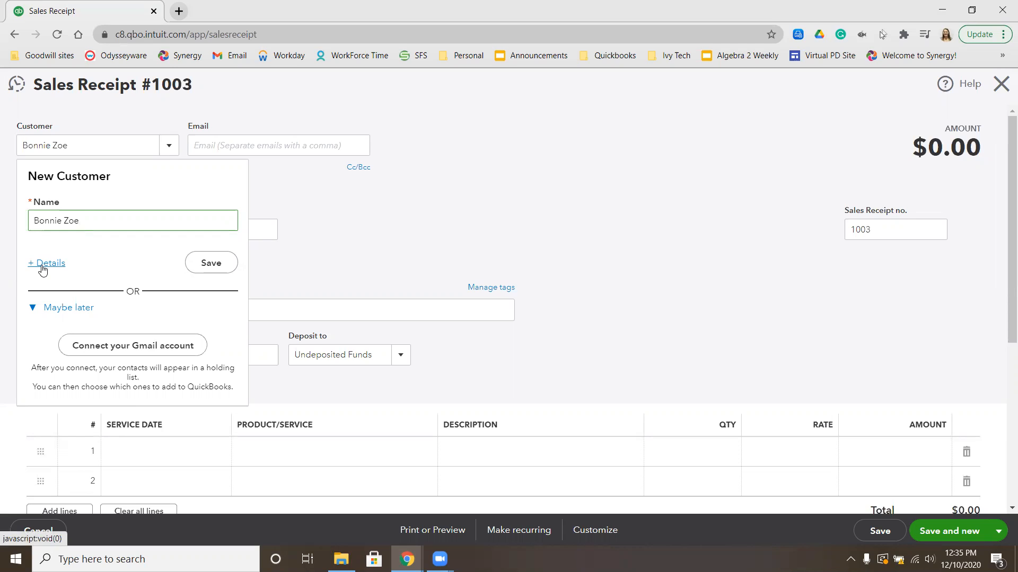
Save the new customer, then replace the receipt's customer with another new customer name
{"action": "left_click", "coordinate": [212, 265]}
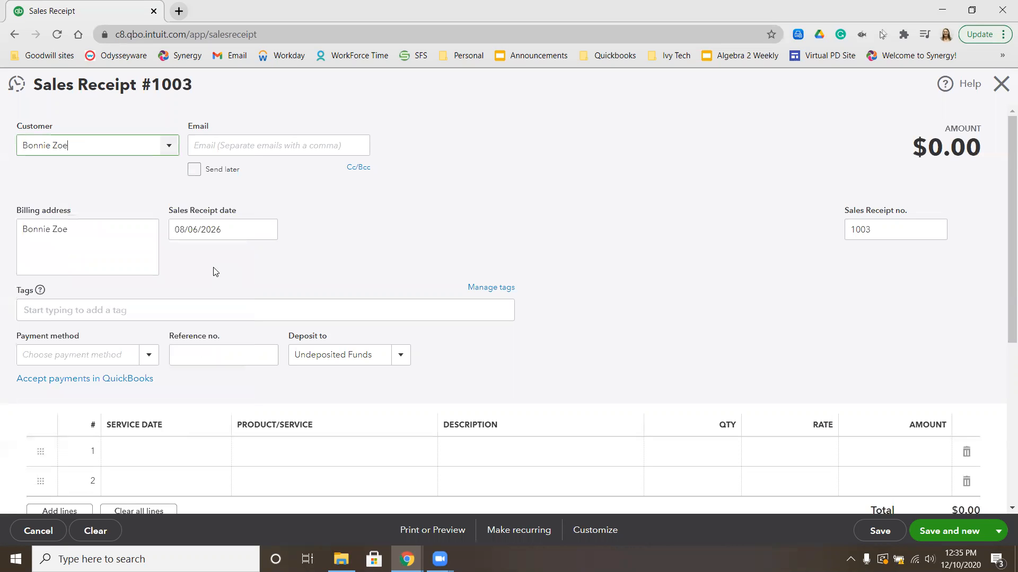
{"action": "left_click", "coordinate": [108, 148]}
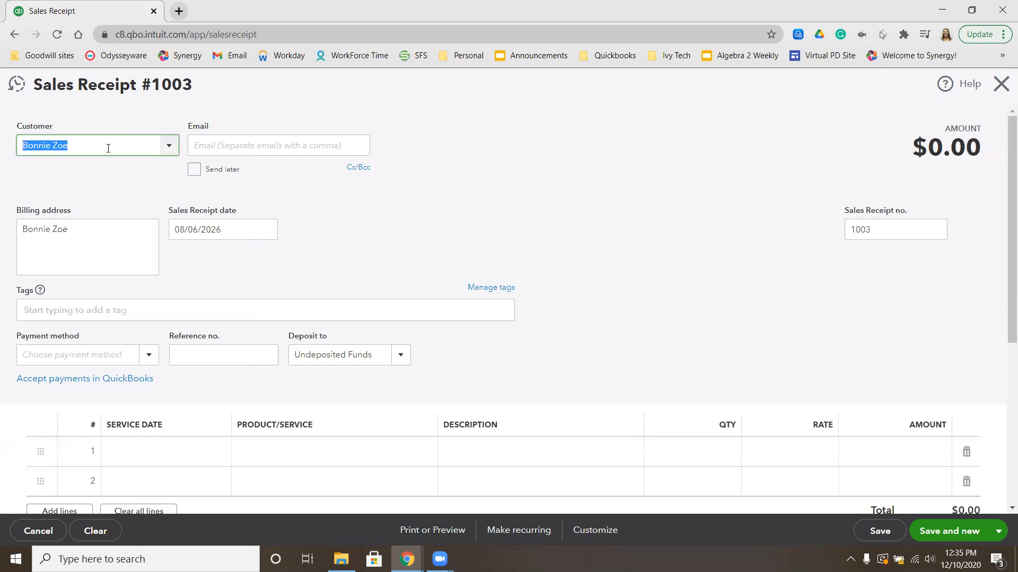
{"action": "key", "text": "BackSpace"}
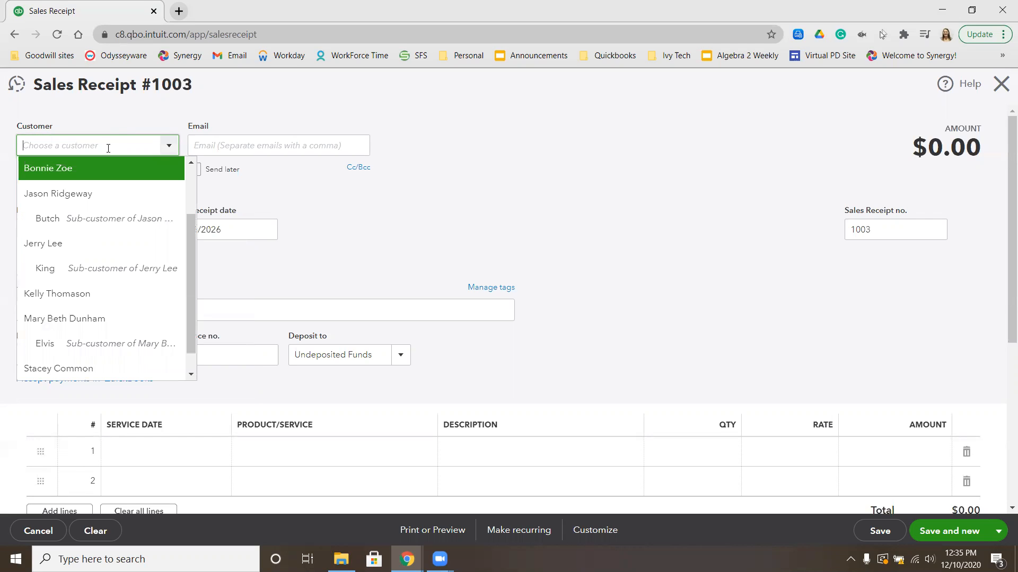
{"action": "type", "text": "Missy"}
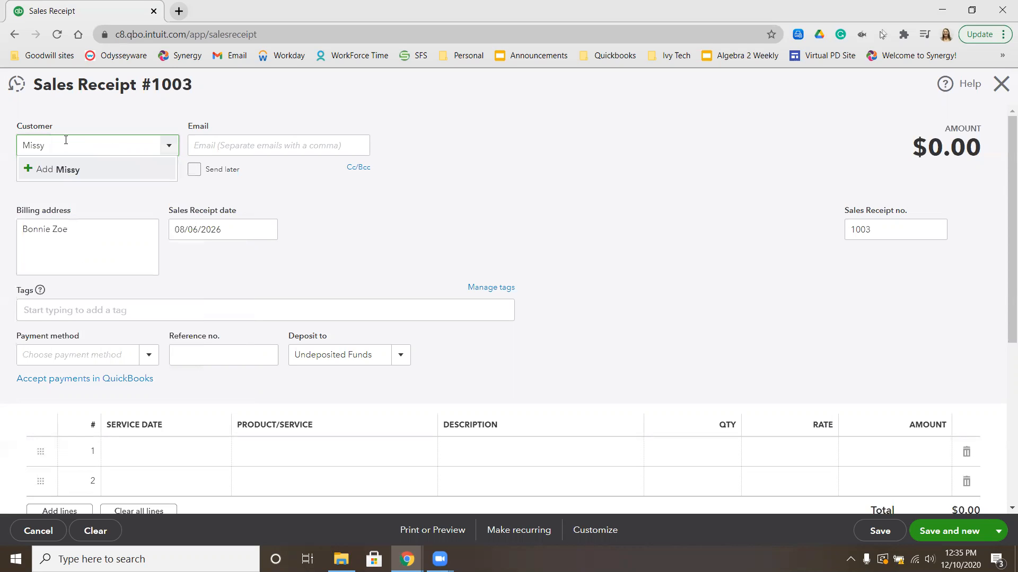
{"action": "left_click", "coordinate": [38, 170]}
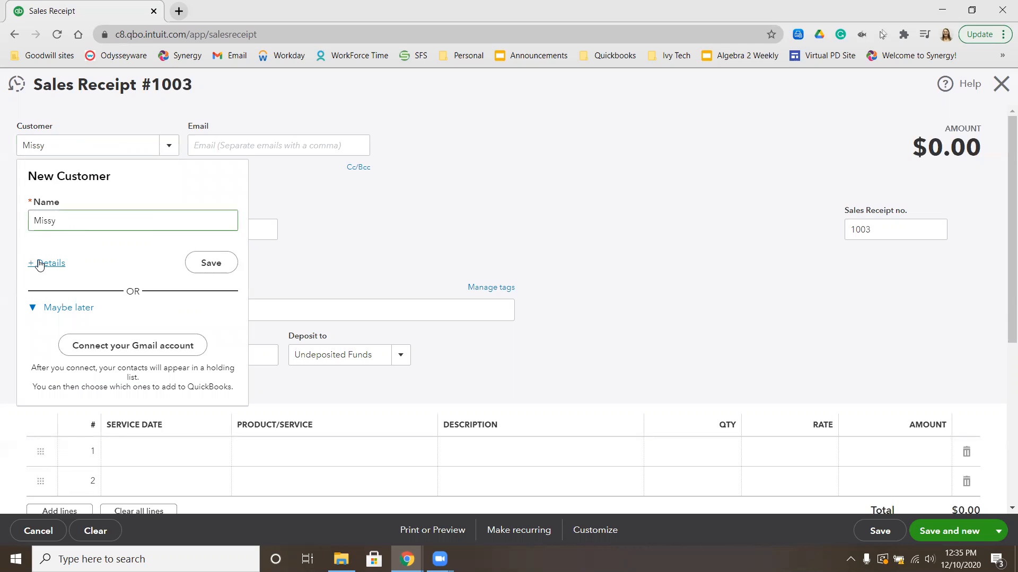
Make the second customer a sub-customer of the first, clear its print-on-check name, and save it
{"action": "left_click", "coordinate": [50, 262]}
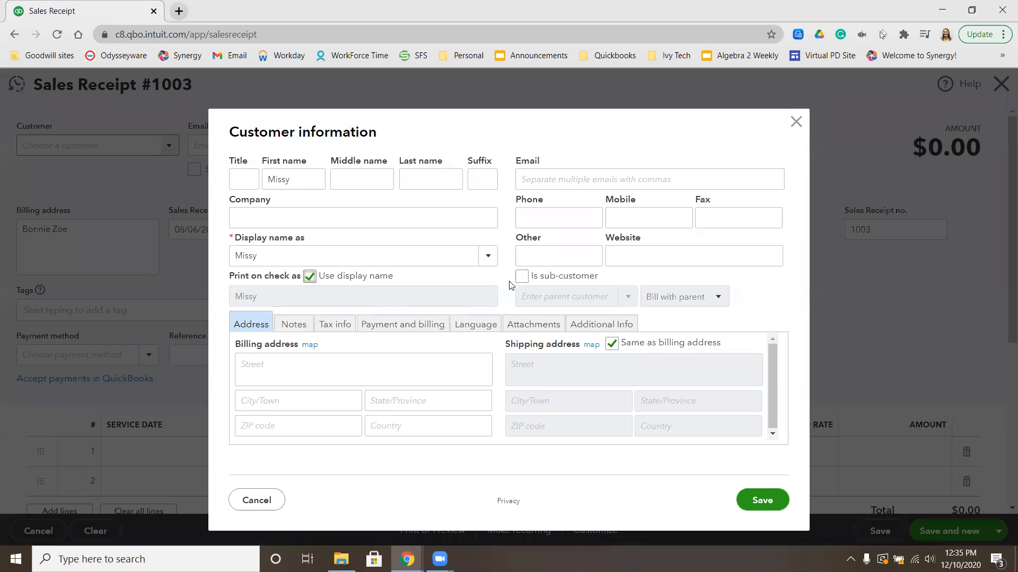
{"action": "left_click", "coordinate": [325, 278]}
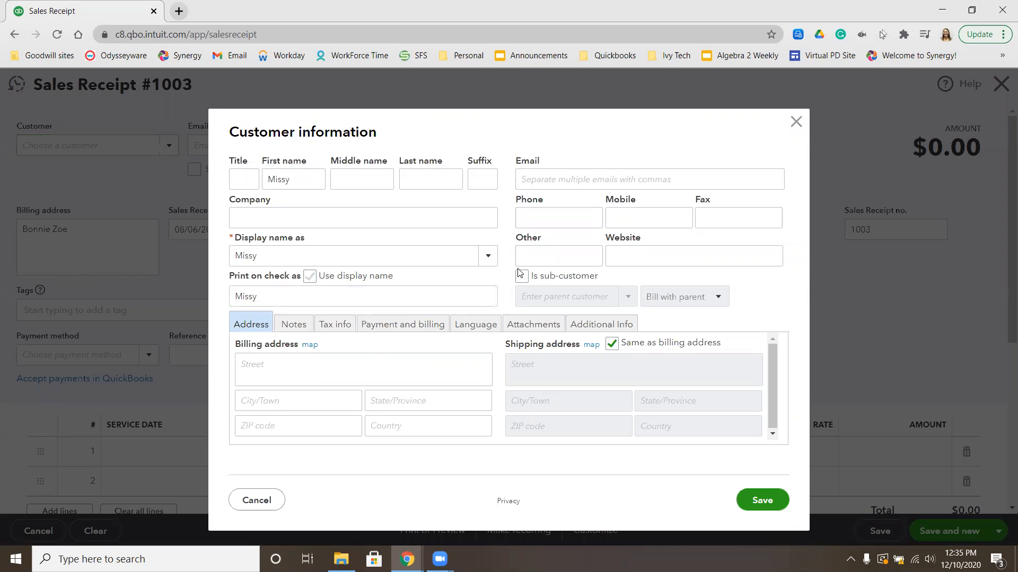
{"action": "left_click", "coordinate": [522, 276]}
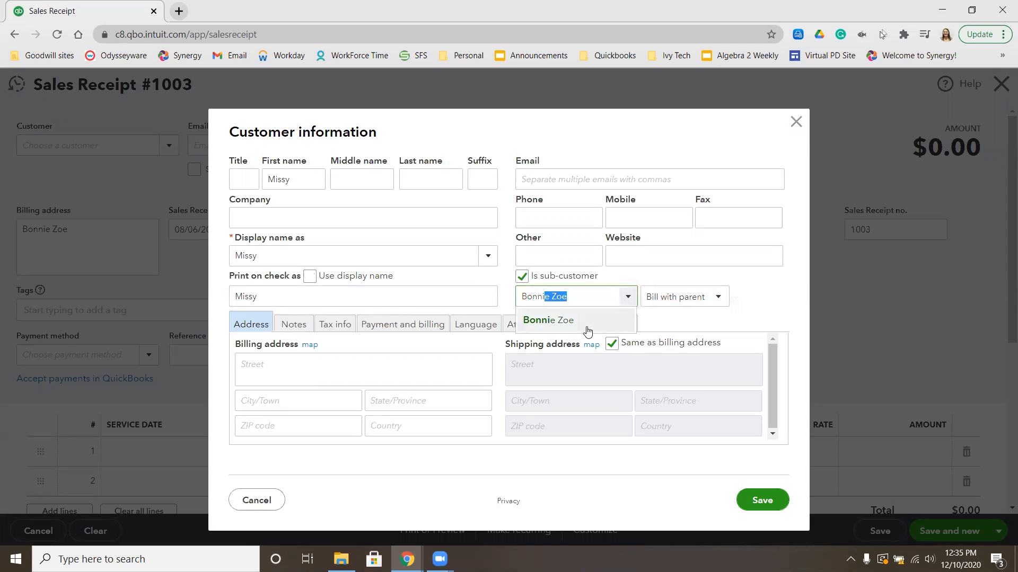
{"action": "left_click", "coordinate": [585, 327]}
{"action": "left_click_drag", "start_coordinate": [282, 302], "coordinate": [124, 288]}
{"action": "key", "text": "BackSpace"}
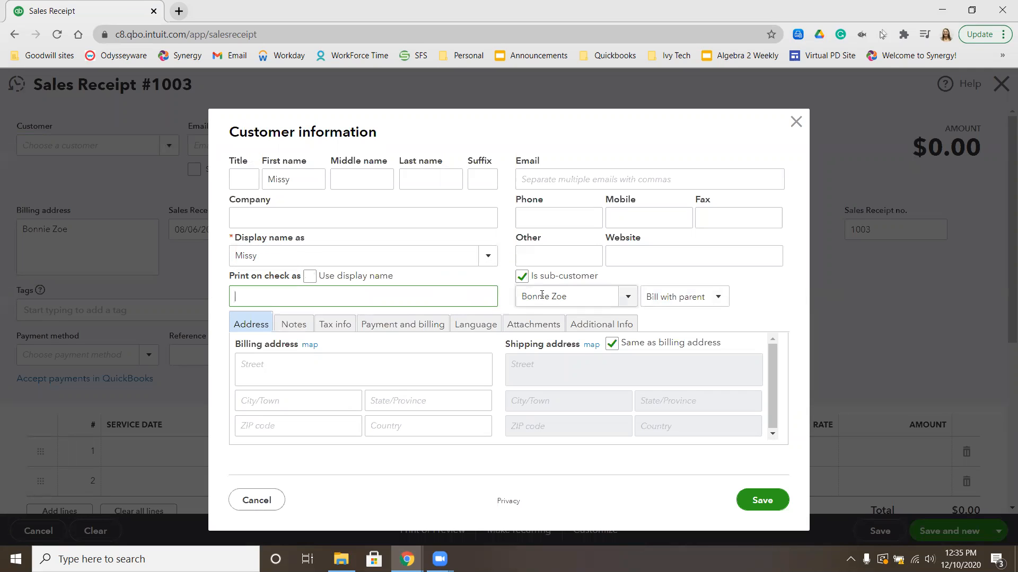
{"action": "left_click", "coordinate": [761, 500]}
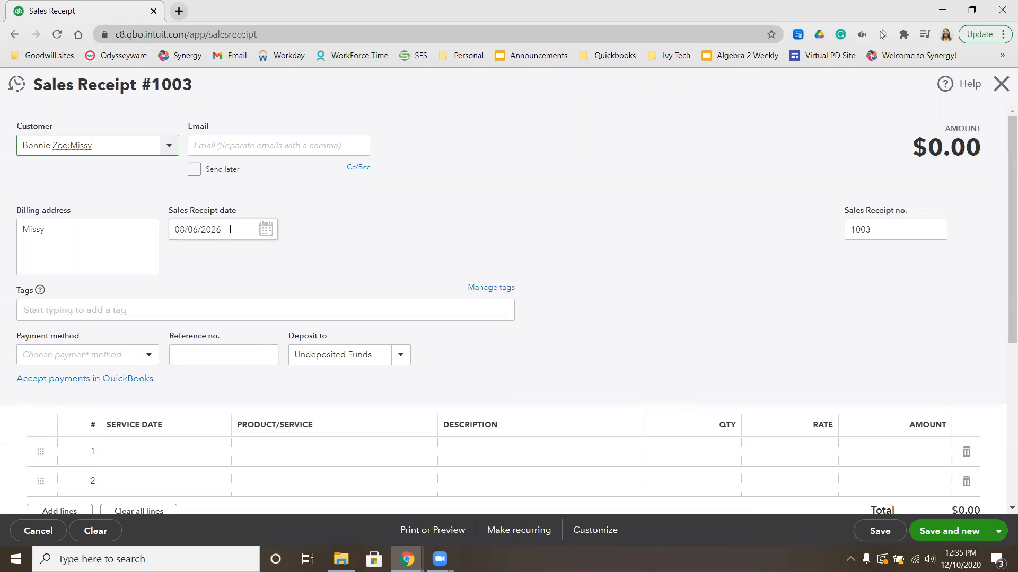
Set the receipt's payment method to Cash
{"action": "left_click", "coordinate": [121, 353]}
{"action": "type", "text": "Cash"}
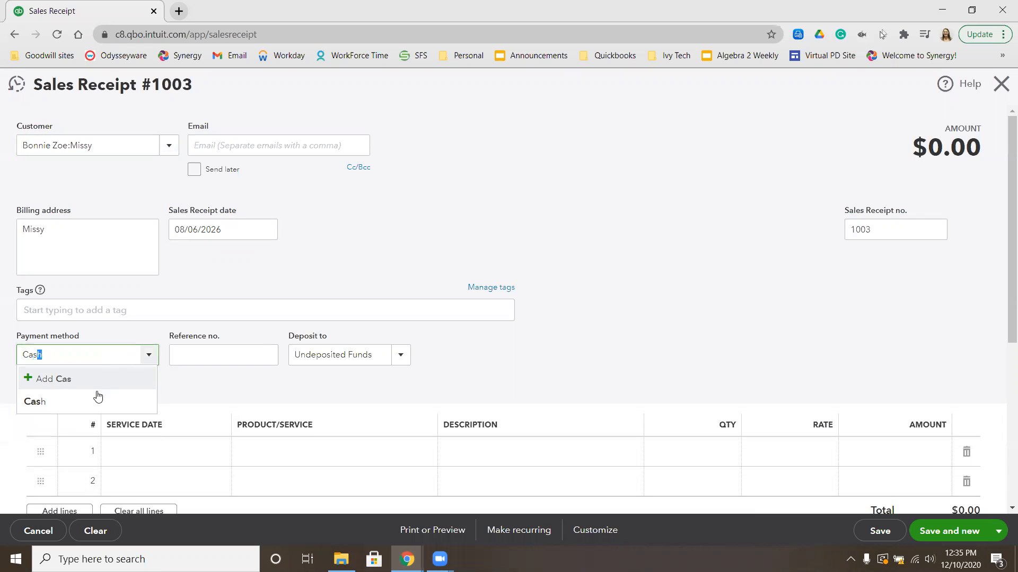
{"action": "left_click", "coordinate": [94, 402]}
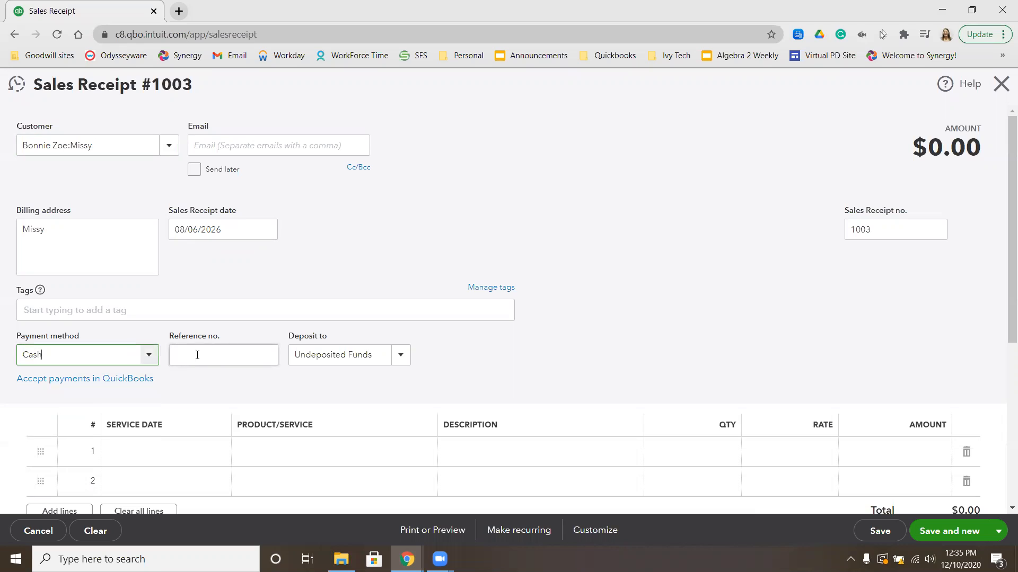
Add Bath and Brush:Small at $20.00 in row 1, then save and close the receipt
{"action": "left_click", "coordinate": [273, 454]}
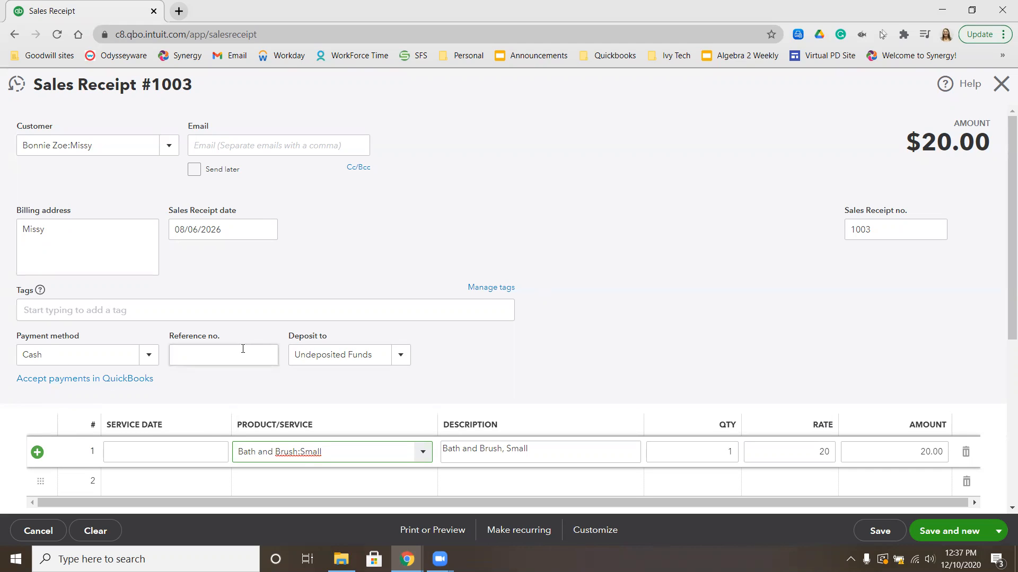
{"action": "scroll", "coordinate": [482, 293], "scroll_direction": "down", "scroll_amount": 3}
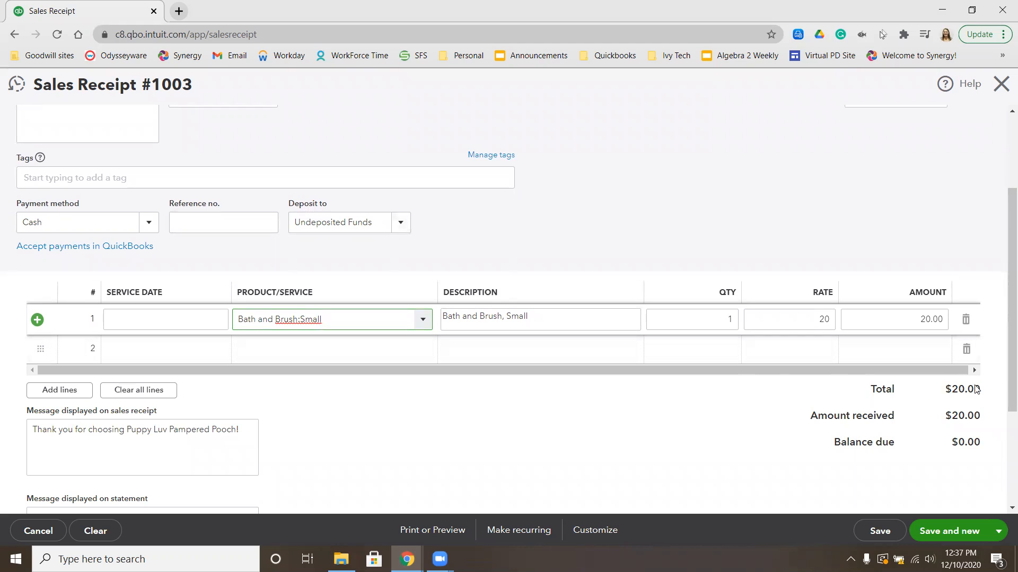
{"action": "left_click", "coordinate": [1000, 532]}
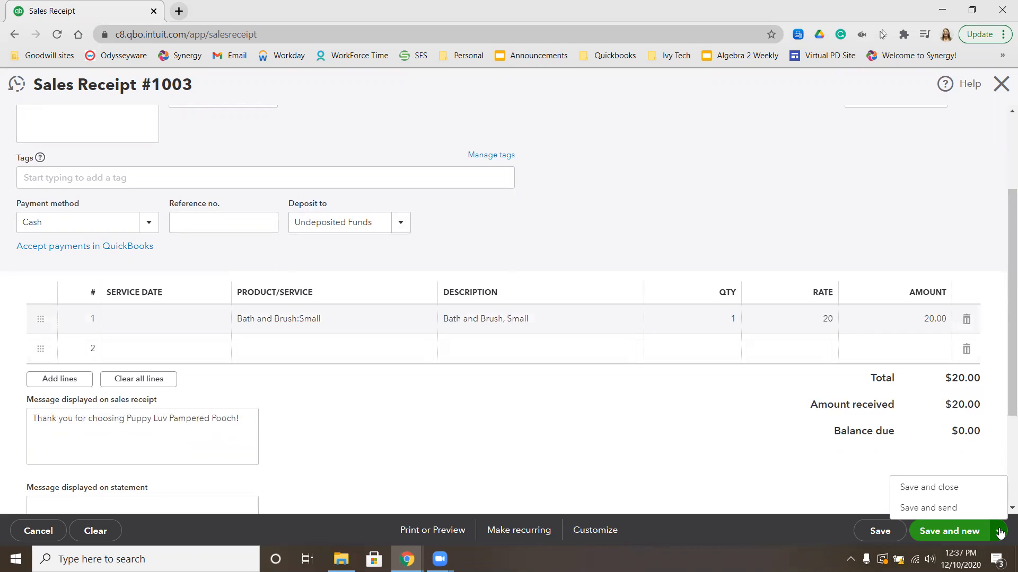
{"action": "left_click", "coordinate": [953, 491]}
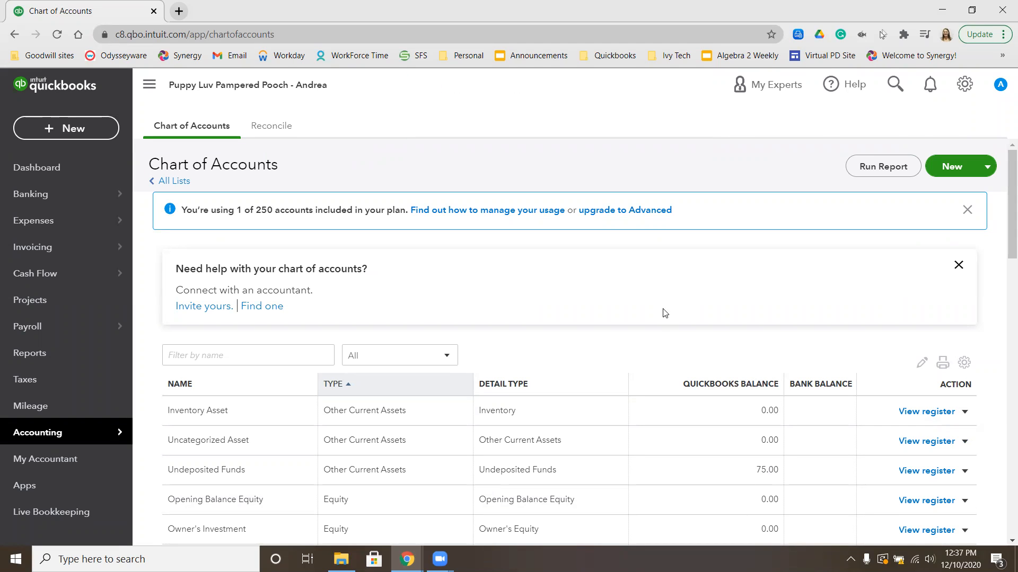
Start a new Bank deposit from the + New menu
{"action": "left_click", "coordinate": [84, 131]}
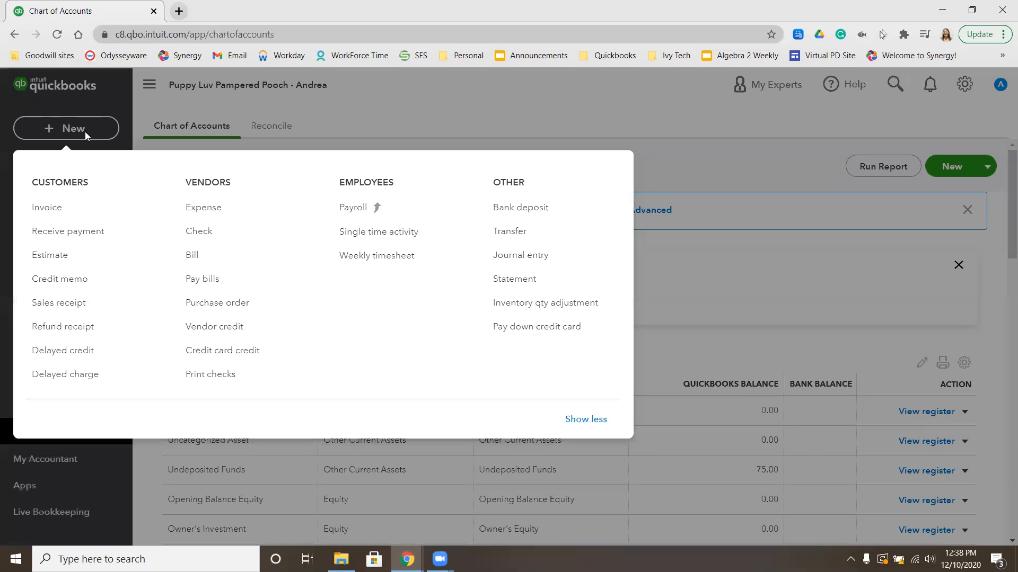
{"action": "left_click", "coordinate": [564, 210]}
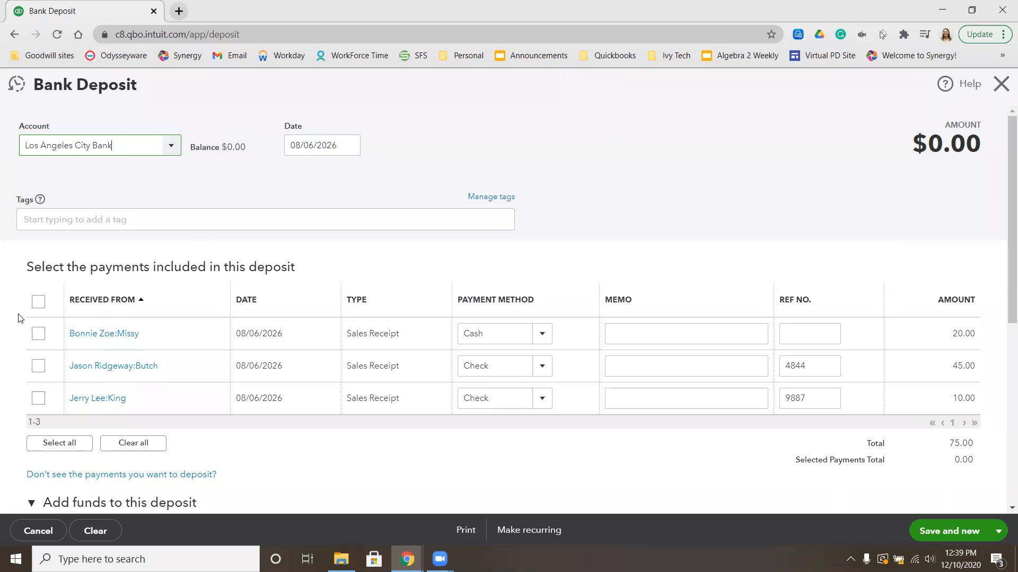
Select all three sales receipts ($75.00) for the deposit, then save and close it
{"action": "left_click", "coordinate": [38, 301]}
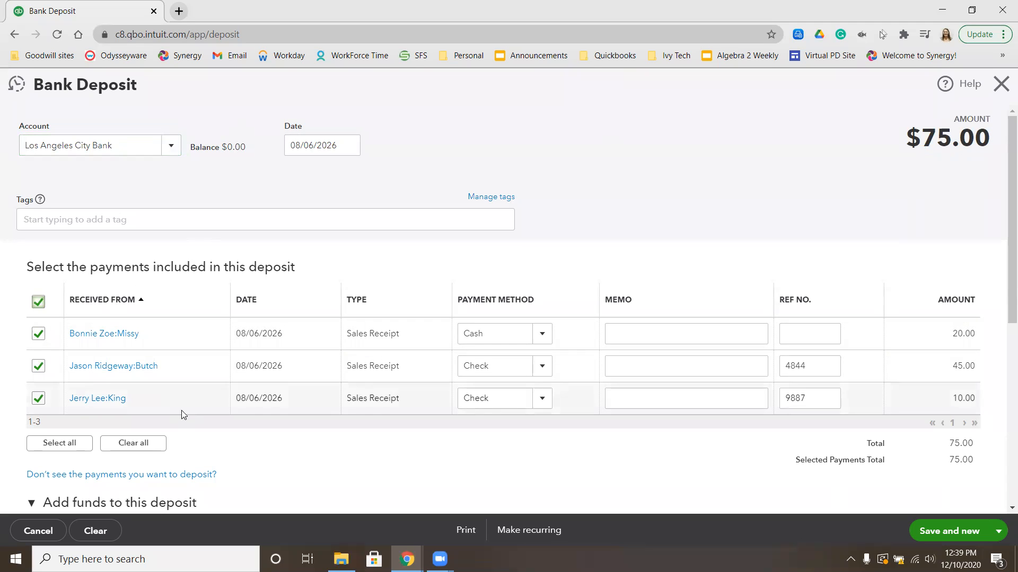
{"action": "scroll", "coordinate": [214, 332], "scroll_direction": "down", "scroll_amount": 3}
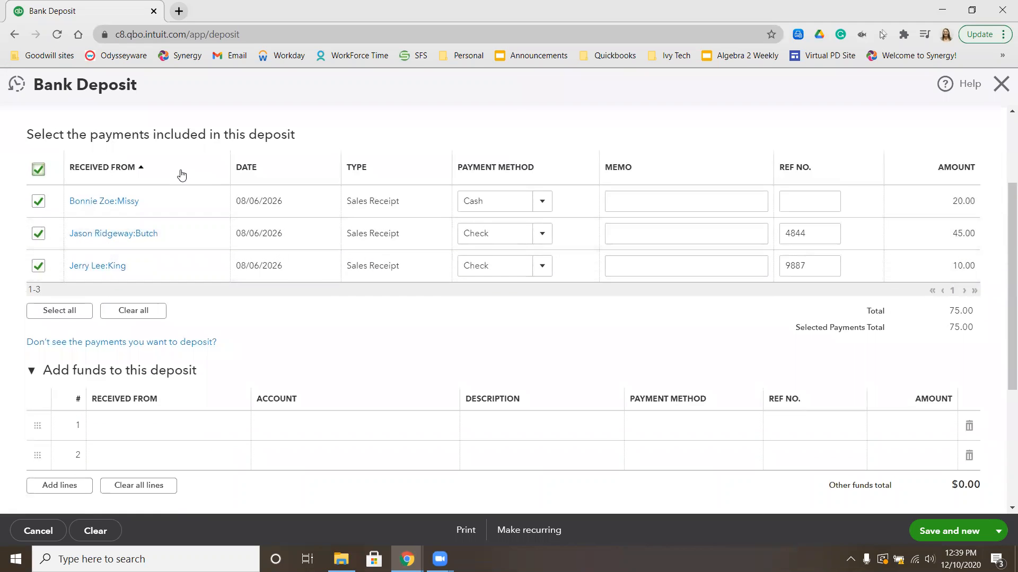
{"action": "left_click", "coordinate": [1005, 532]}
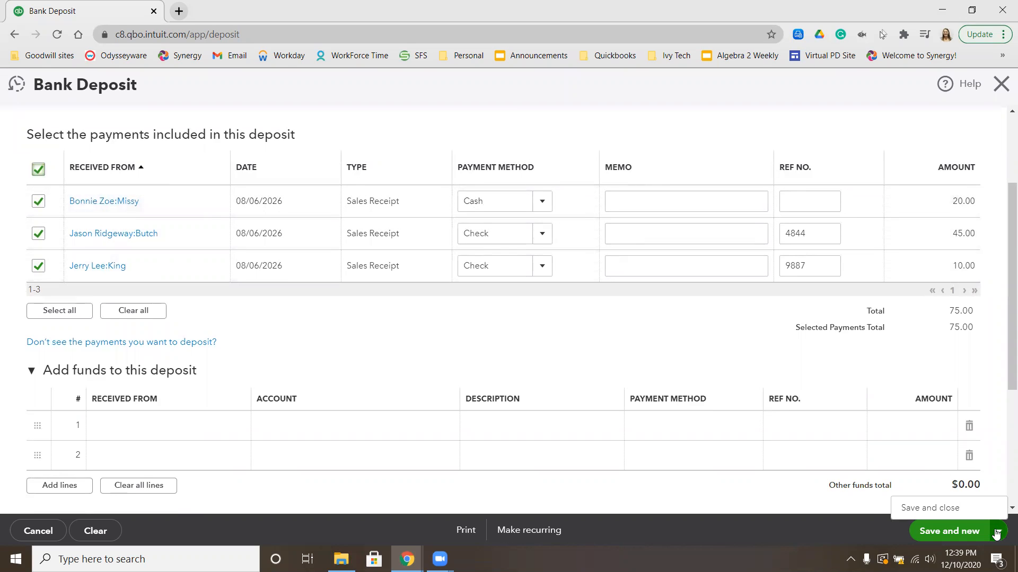
{"action": "left_click", "coordinate": [943, 510]}
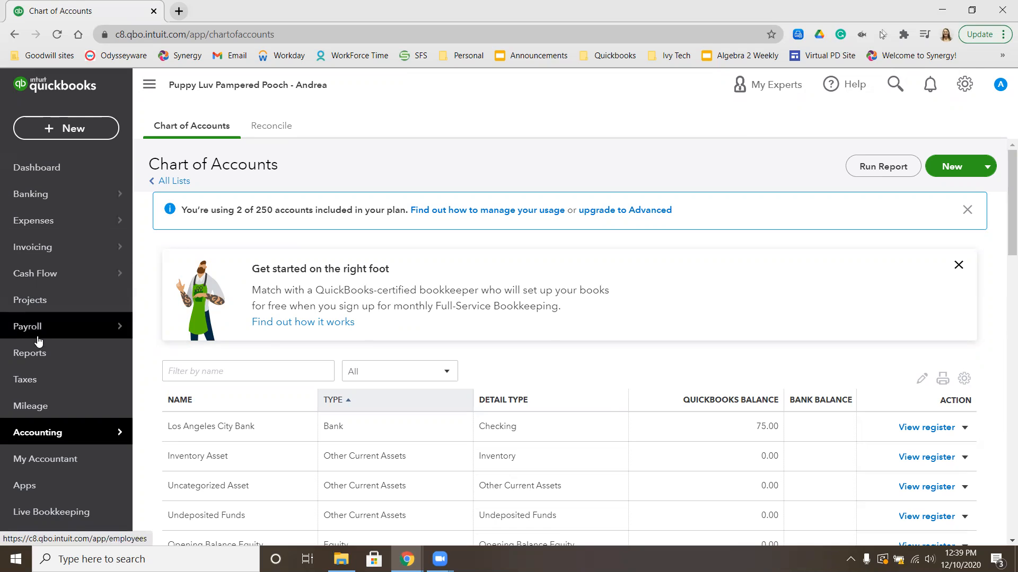
Find the Sales by Customer Summary report via a 'sales' search in Reports and open it
{"action": "left_click", "coordinate": [42, 361]}
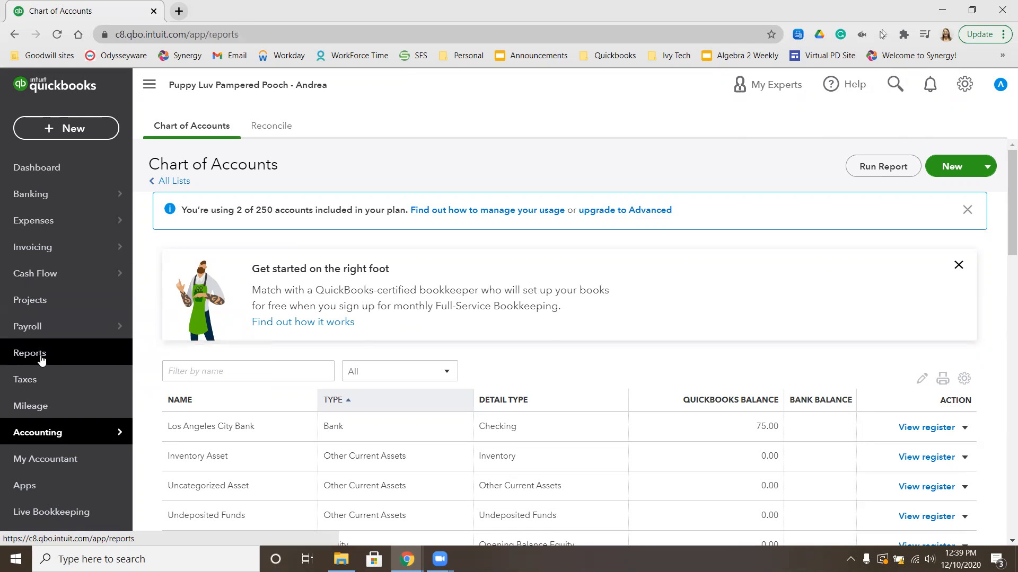
{"action": "left_click", "coordinate": [607, 384]}
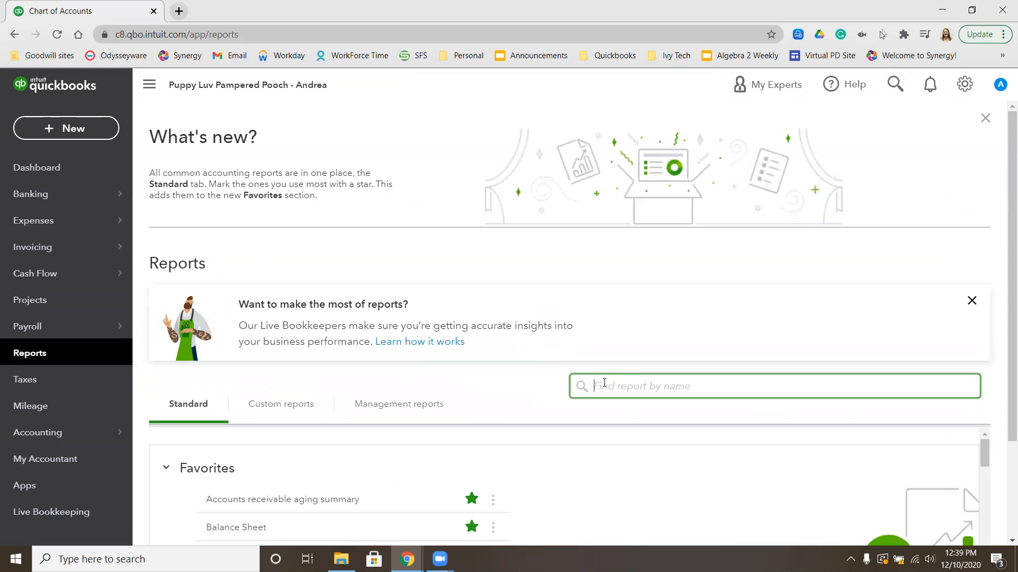
{"action": "type", "text": "sales"}
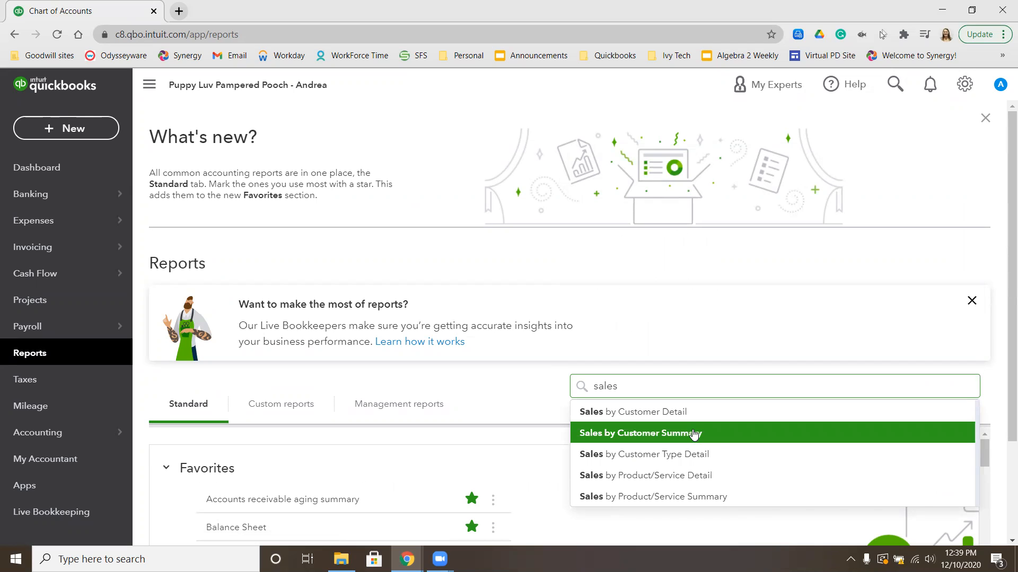
{"action": "left_click", "coordinate": [719, 434]}
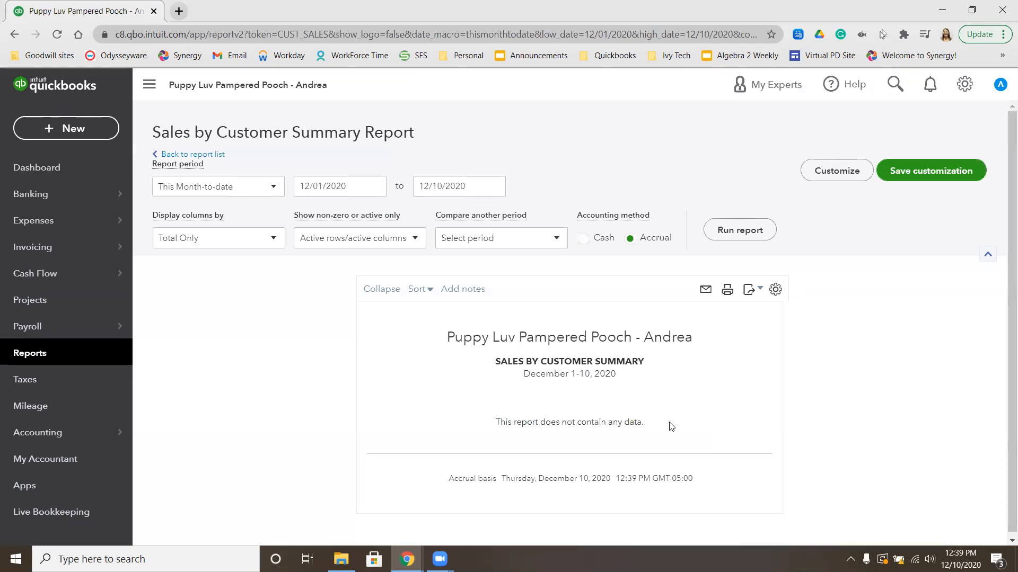
Set the report period to a custom range 08/06/2026–08/06/2026 and rerun the report
{"action": "left_click", "coordinate": [269, 192]}
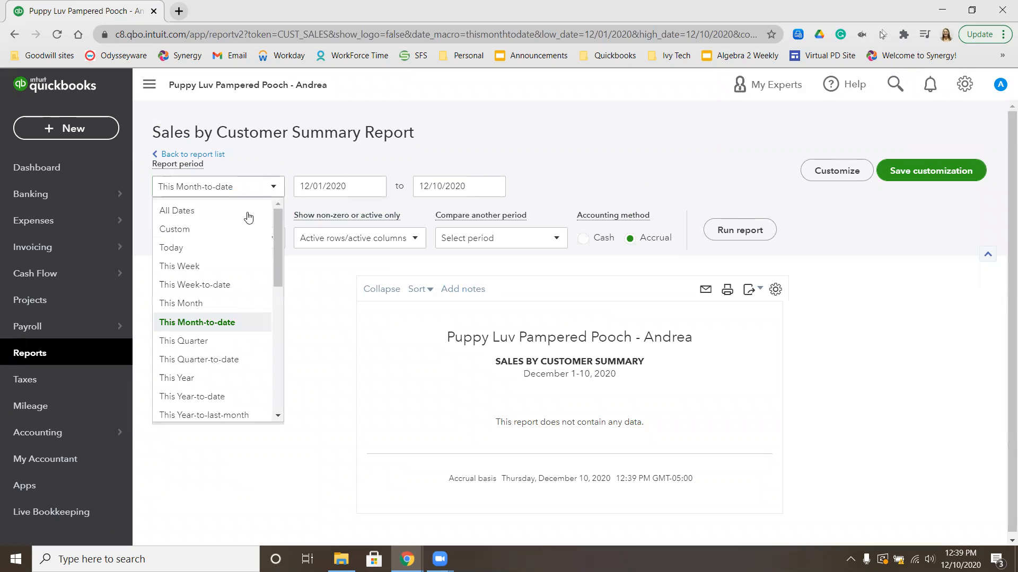
{"action": "left_click", "coordinate": [222, 247]}
{"action": "left_click", "coordinate": [272, 195]}
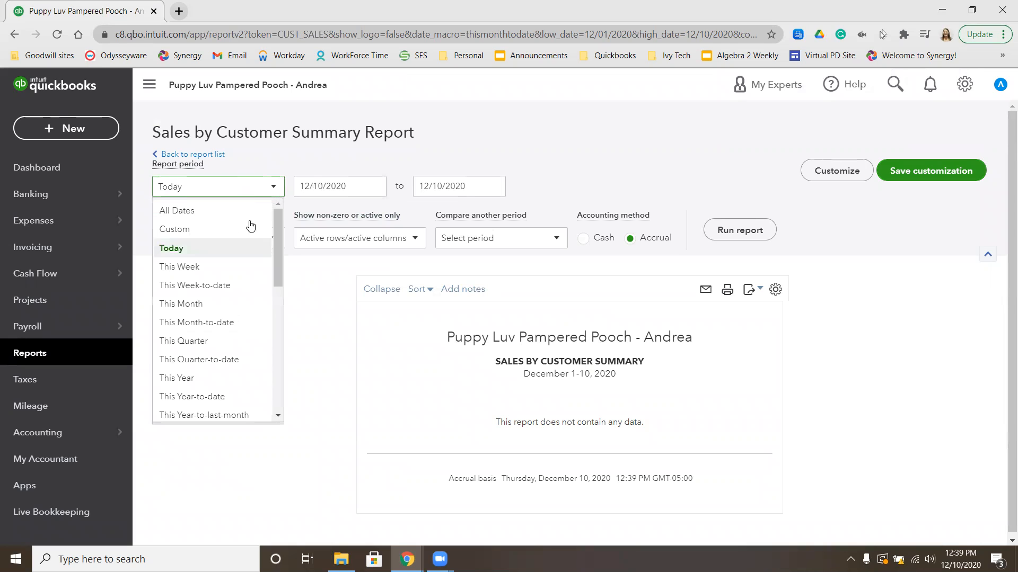
{"action": "left_click", "coordinate": [235, 230]}
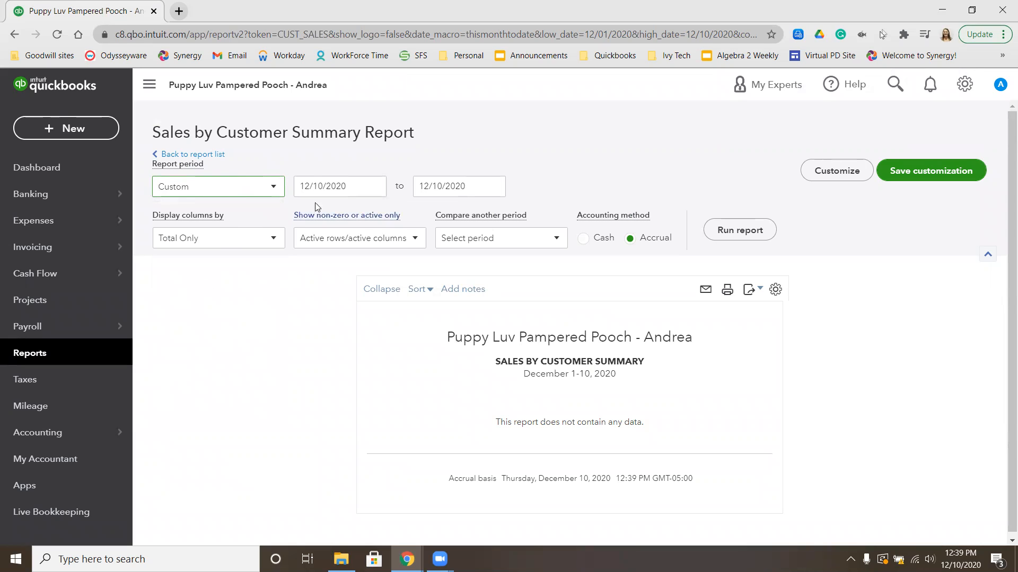
{"action": "left_click_drag", "start_coordinate": [350, 187], "coordinate": [193, 193]}
{"action": "type", "text": "8/06/2026"}
{"action": "key", "text": "Tab"}
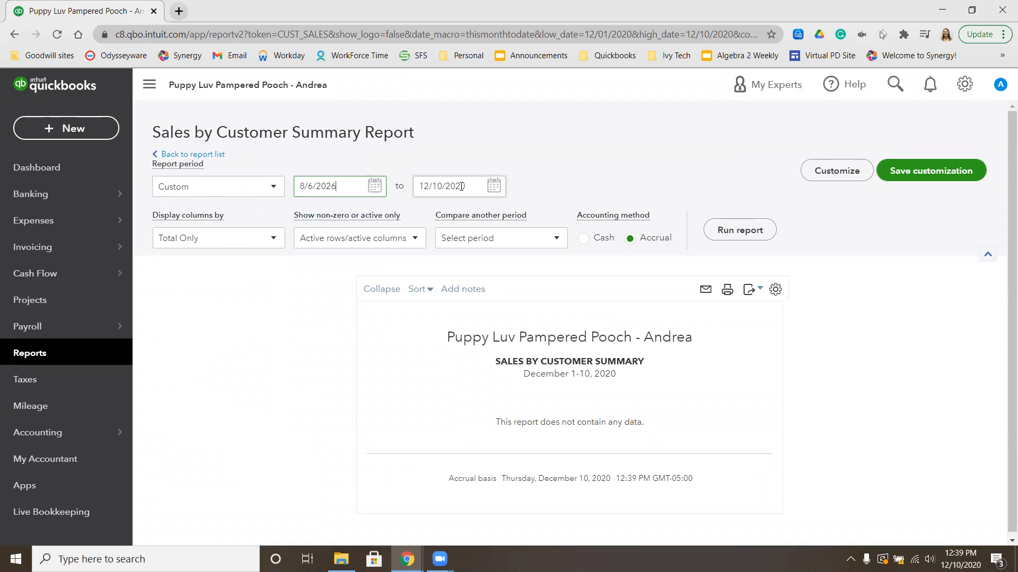
{"action": "type", "text": "8/6/2026"}
{"action": "left_click", "coordinate": [752, 233]}
{"action": "scroll", "coordinate": [752, 234], "scroll_direction": "down", "scroll_amount": 2}
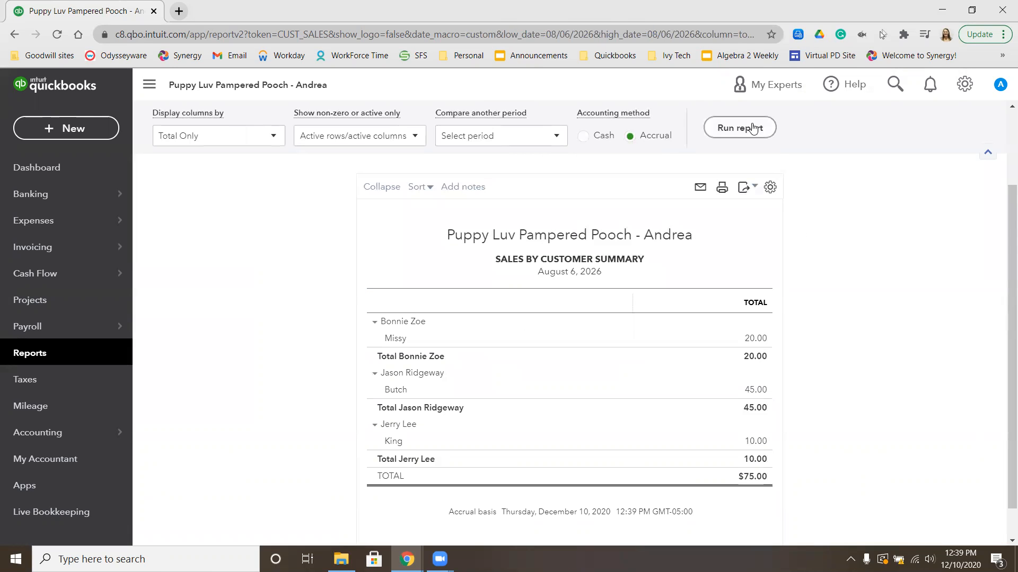